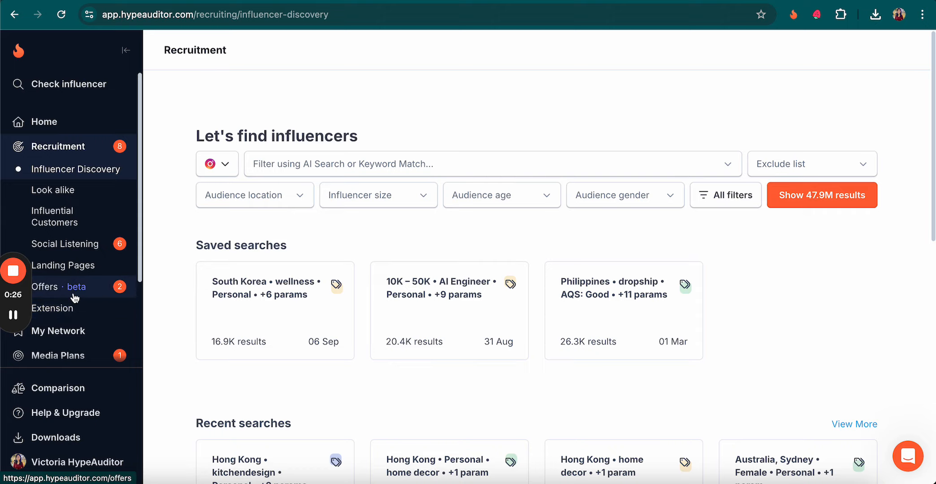
- Look through the social platforms offered for influencer search and the full list of available filters
{"action": "left_click", "coordinate": [225, 166]}
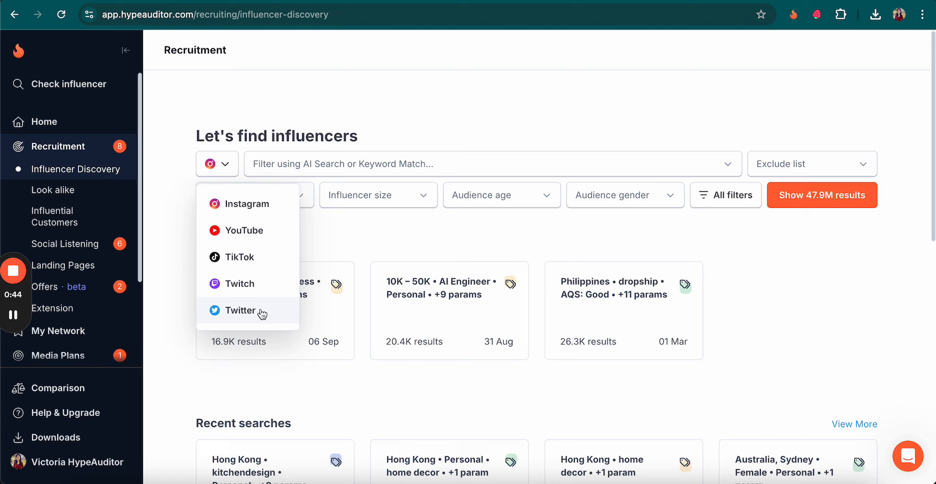
{"action": "left_click", "coordinate": [436, 129]}
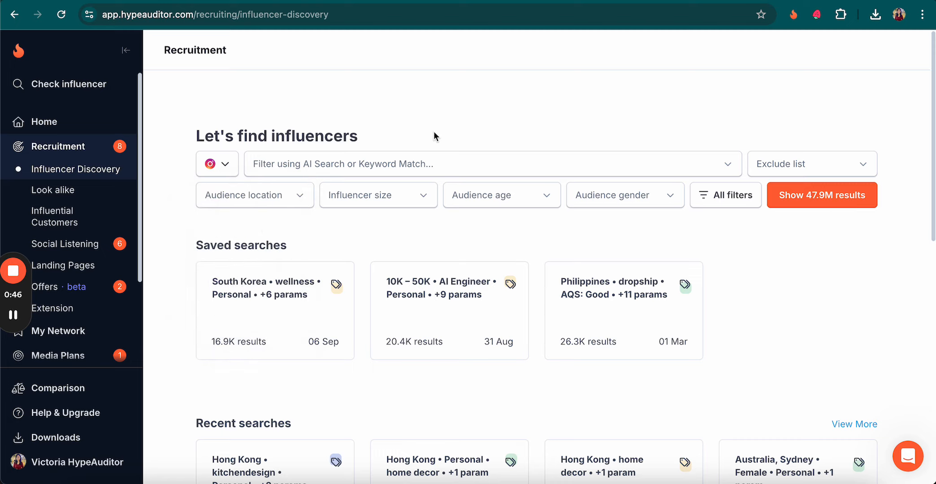
{"action": "left_click", "coordinate": [705, 198]}
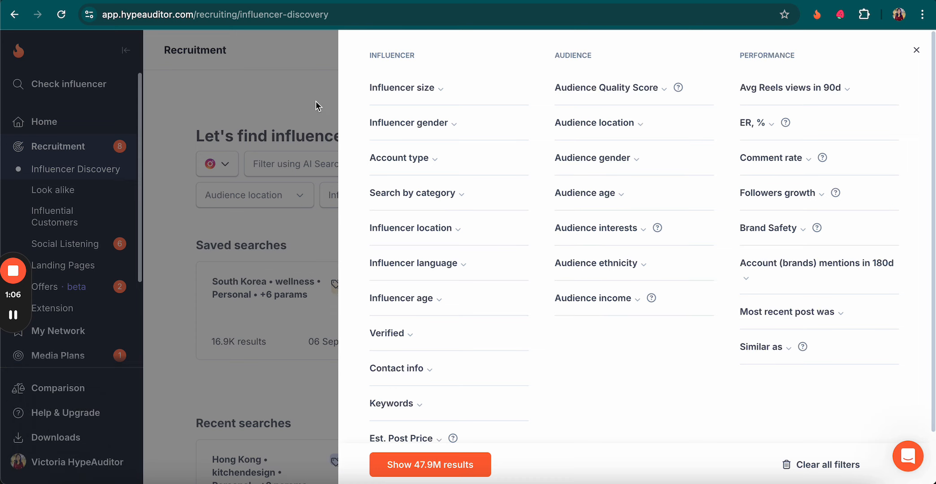
{"action": "left_click", "coordinate": [316, 102]}
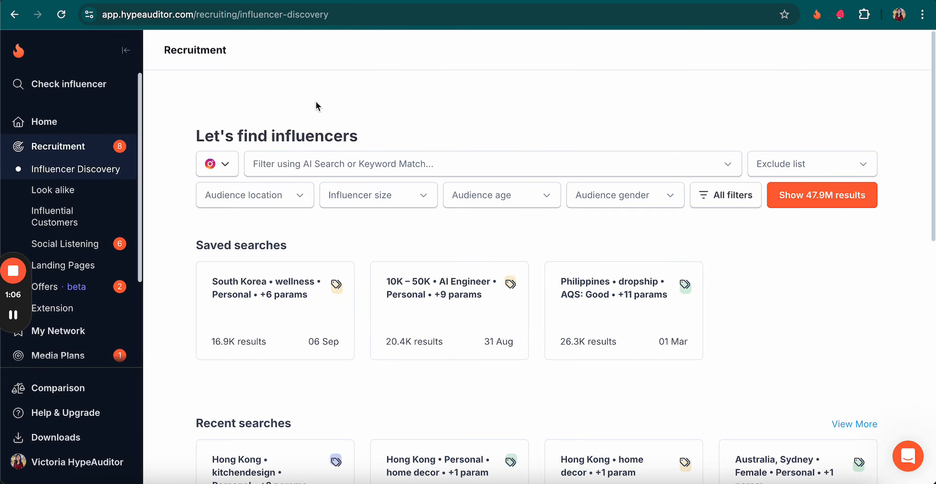
- Apply an AI search filter for "home decor" to the Instagram influencer search
{"action": "left_click", "coordinate": [345, 167]}
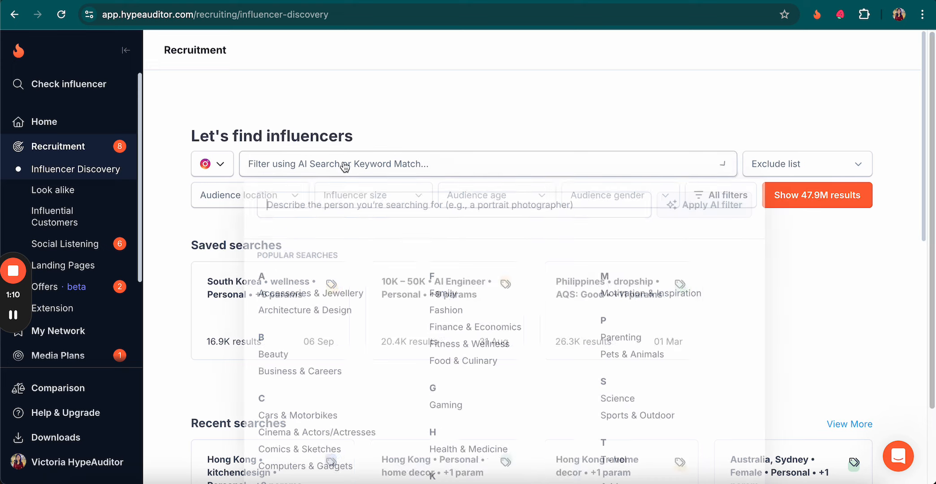
{"action": "scroll", "coordinate": [418, 251], "scroll_direction": "down", "scroll_amount": 2}
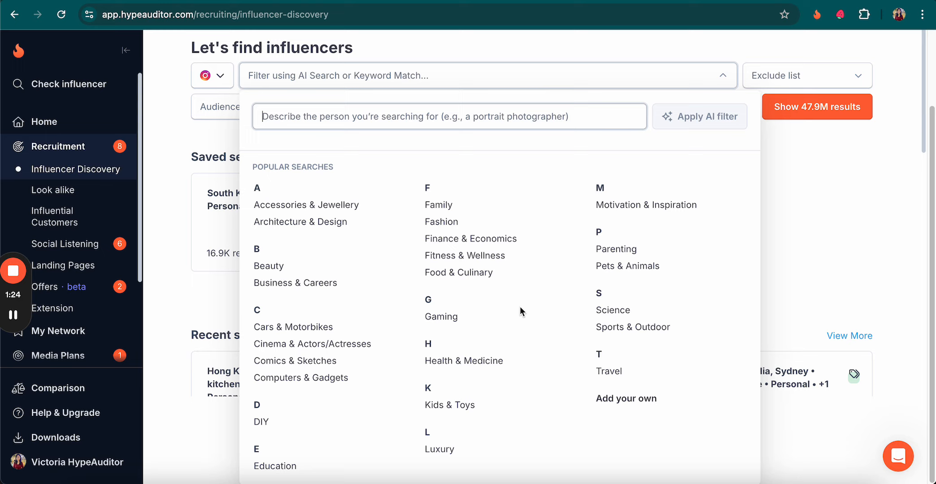
{"action": "type", "text": "home de"}
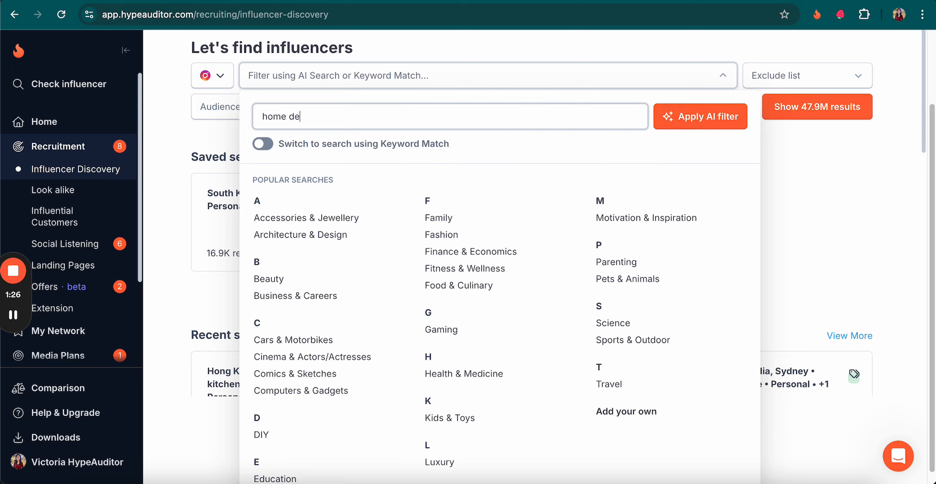
{"action": "type", "text": "cor"}
{"action": "left_click", "coordinate": [691, 126]}
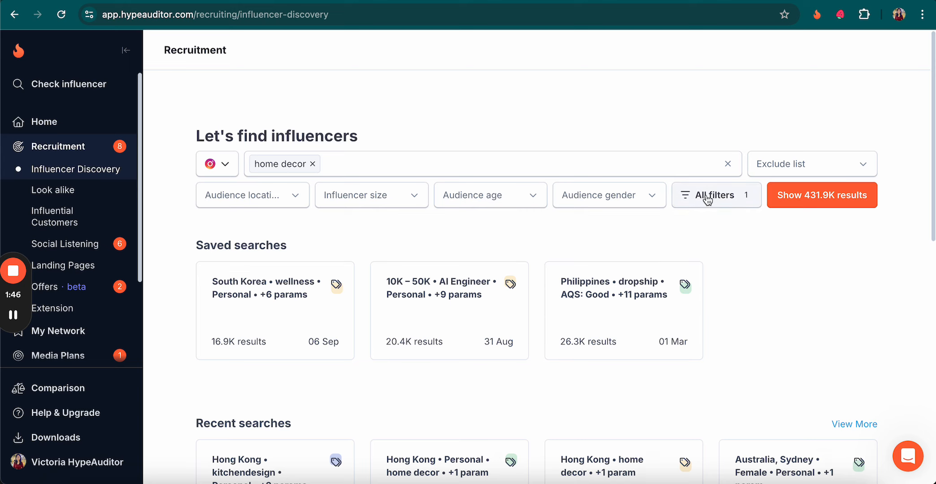
- Expand the influencer size and gender filters in the full filter set and restrict the account type to Personal
{"action": "left_click", "coordinate": [689, 199]}
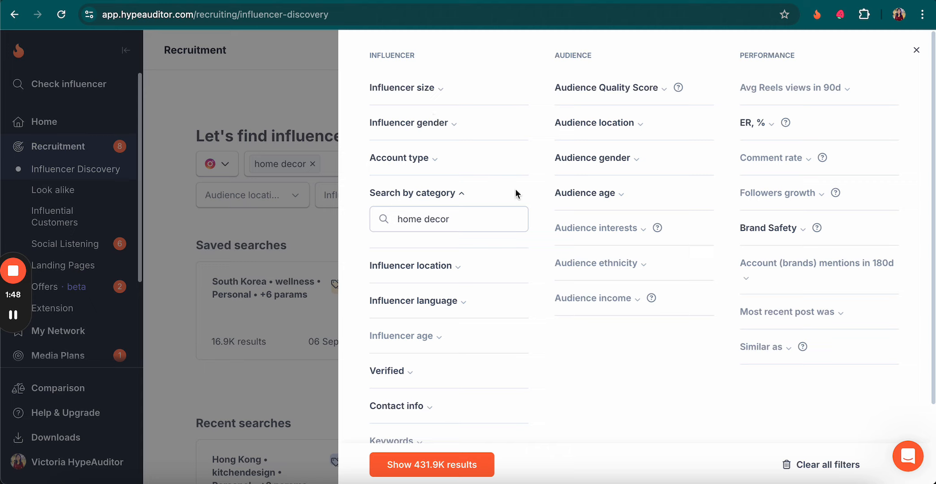
{"action": "left_click", "coordinate": [422, 94]}
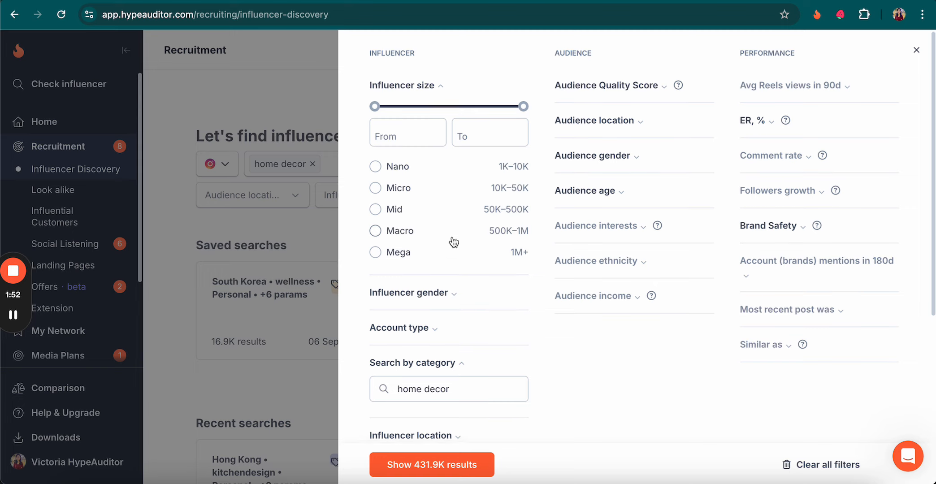
{"action": "scroll", "coordinate": [448, 240], "scroll_direction": "down", "scroll_amount": 1}
{"action": "scroll", "coordinate": [454, 242], "scroll_direction": "down", "scroll_amount": 5}
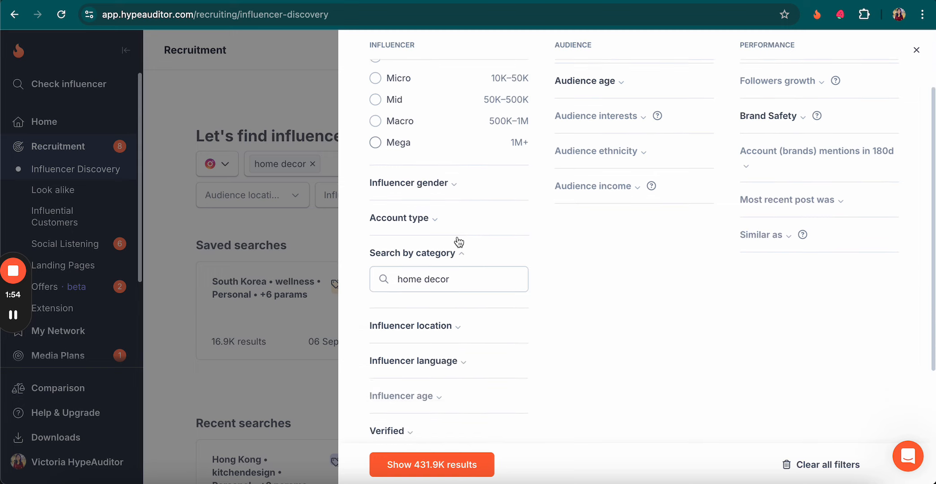
{"action": "left_click", "coordinate": [441, 108]}
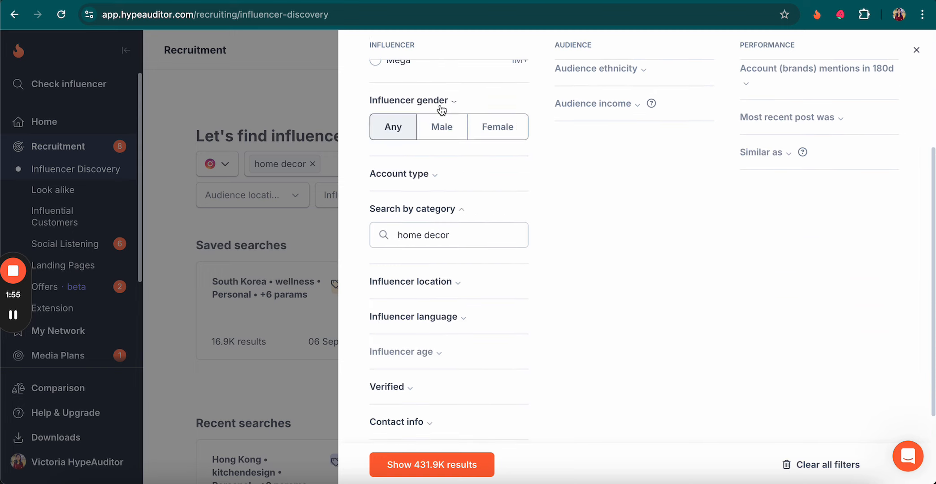
{"action": "left_click", "coordinate": [428, 178]}
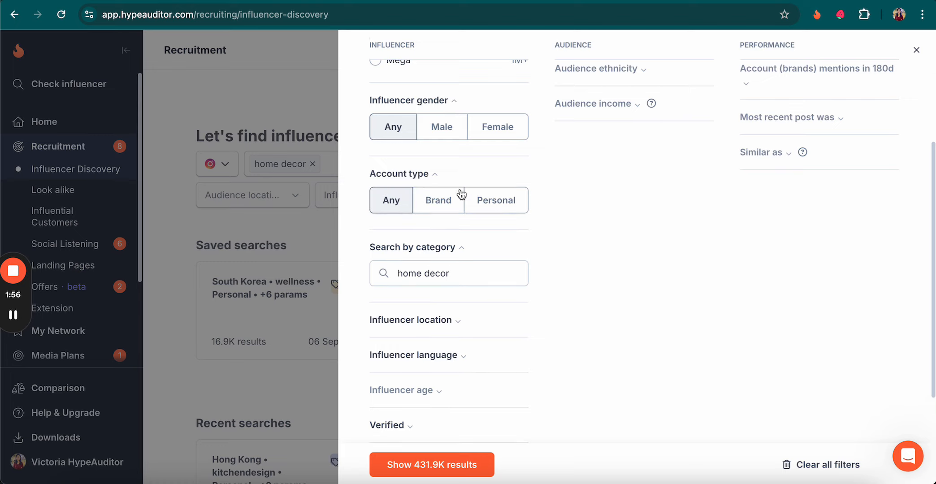
{"action": "left_click", "coordinate": [495, 211]}
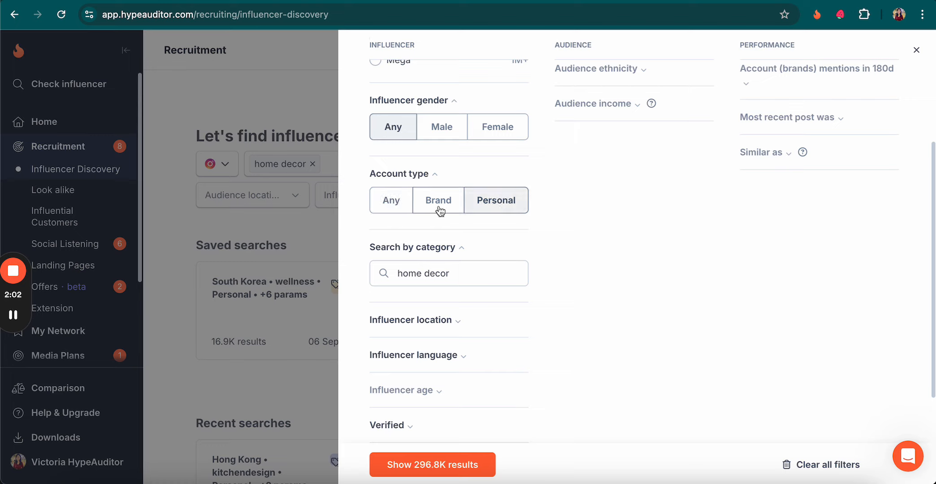
- Filter the audience location to Hong Kong or United States
{"action": "scroll", "coordinate": [504, 262], "scroll_direction": "down", "scroll_amount": 1}
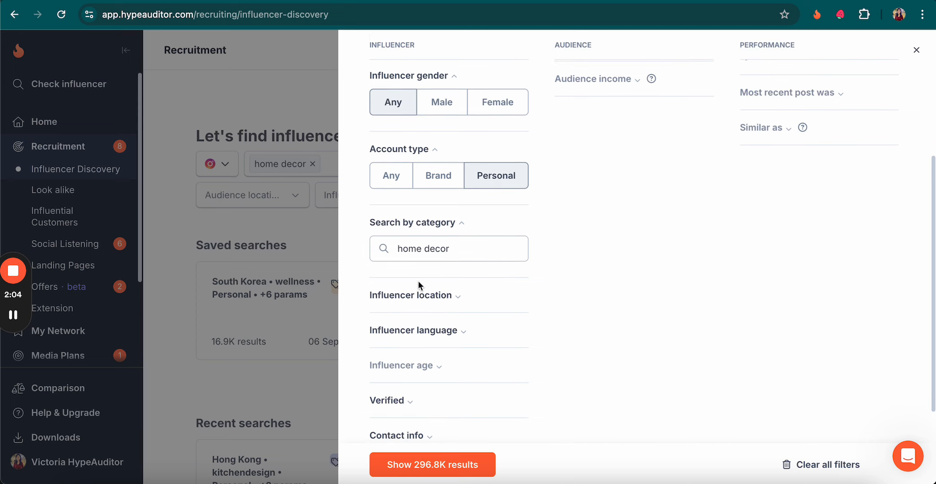
{"action": "scroll", "coordinate": [588, 284], "scroll_direction": "up", "scroll_amount": 5}
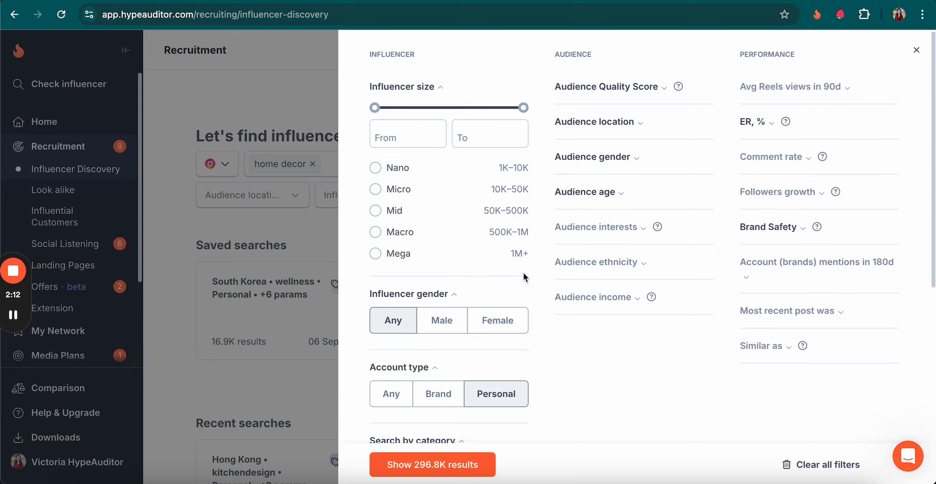
{"action": "scroll", "coordinate": [520, 269], "scroll_direction": "down", "scroll_amount": 7}
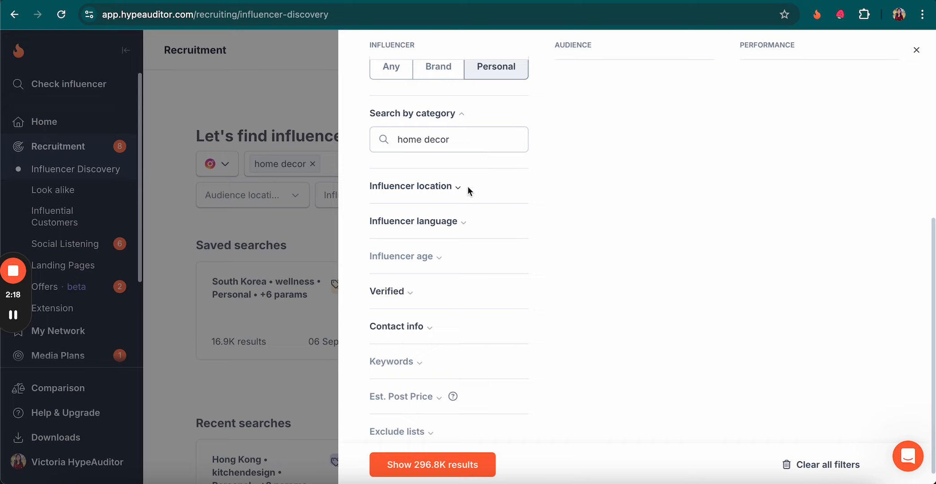
{"action": "scroll", "coordinate": [467, 186], "scroll_direction": "up", "scroll_amount": 6}
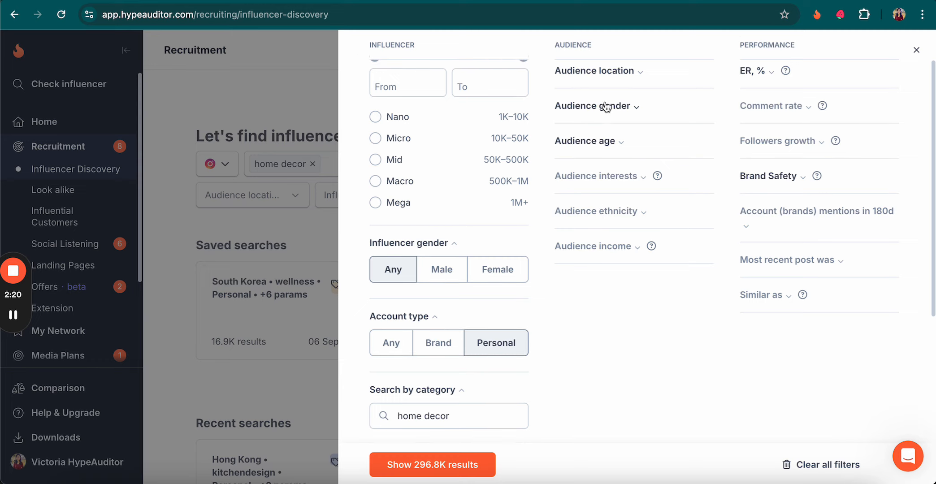
{"action": "scroll", "coordinate": [513, 311], "scroll_direction": "down", "scroll_amount": 3}
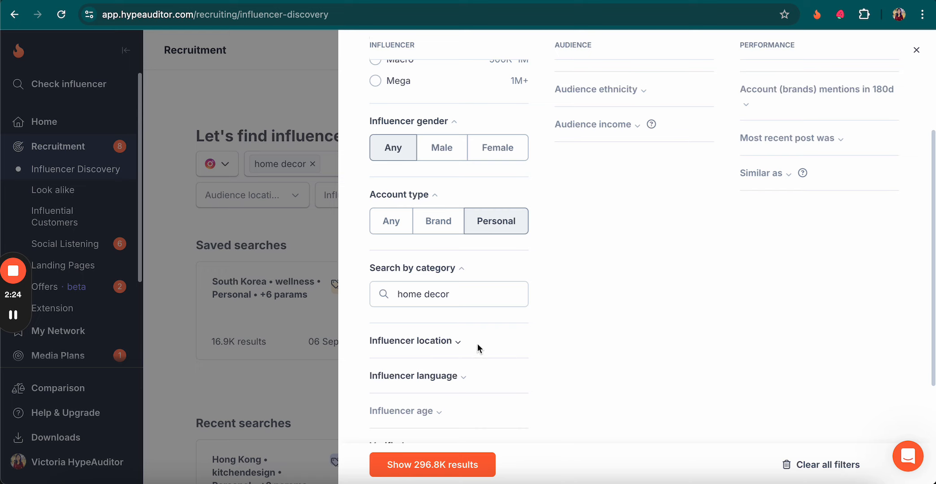
{"action": "scroll", "coordinate": [608, 346], "scroll_direction": "up", "scroll_amount": 4}
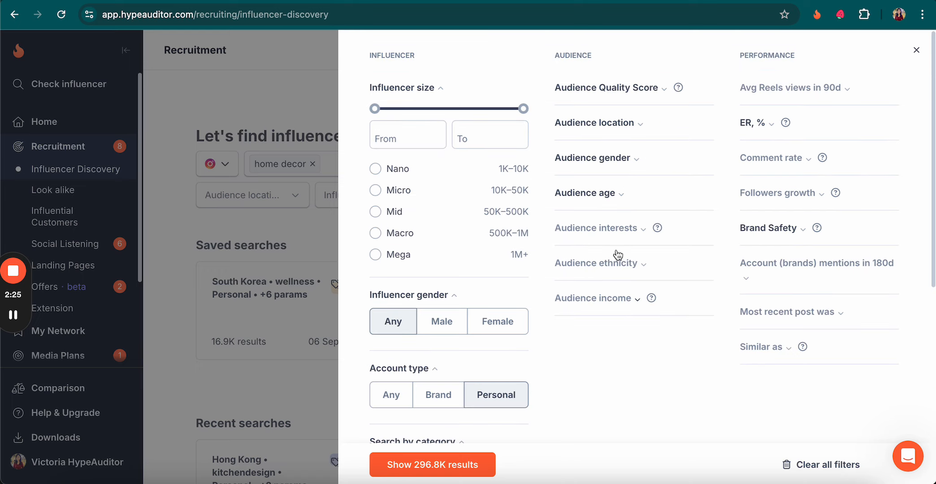
{"action": "left_click", "coordinate": [614, 125]}
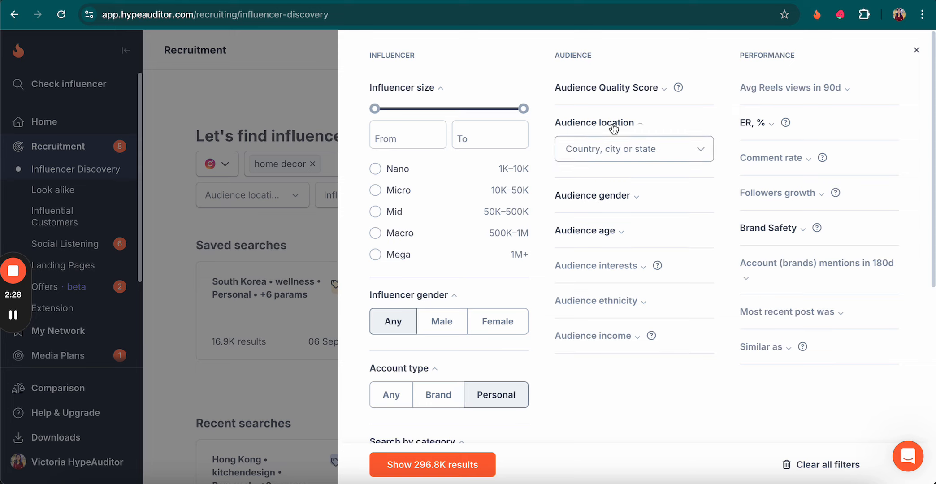
{"action": "left_click", "coordinate": [610, 148]}
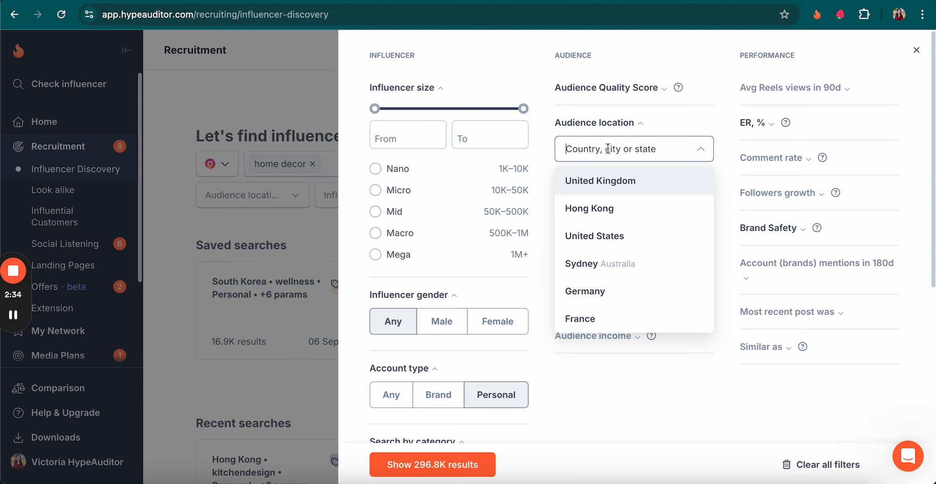
{"action": "left_click", "coordinate": [610, 209]}
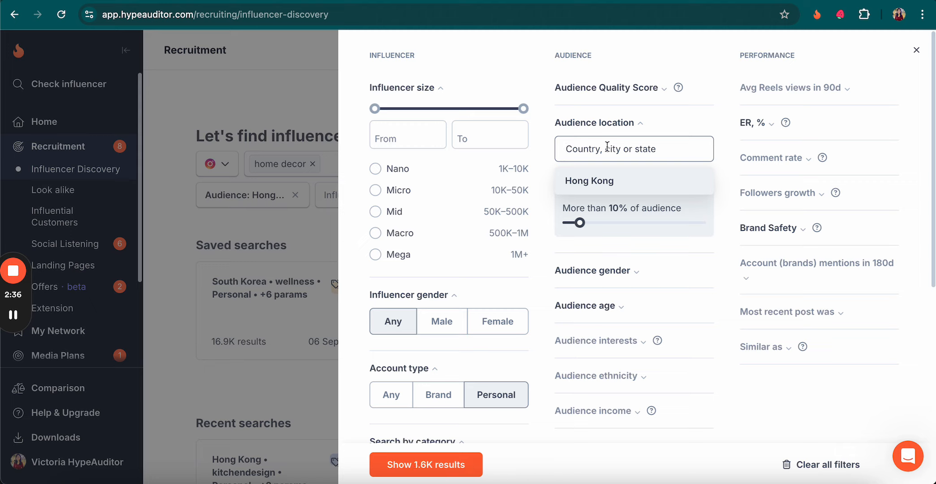
{"action": "type", "text": "united"}
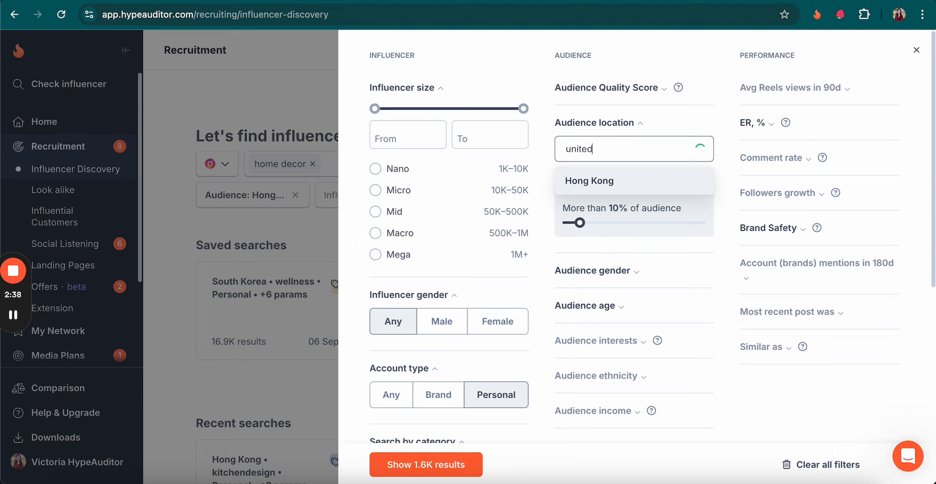
{"action": "left_click", "coordinate": [628, 189]}
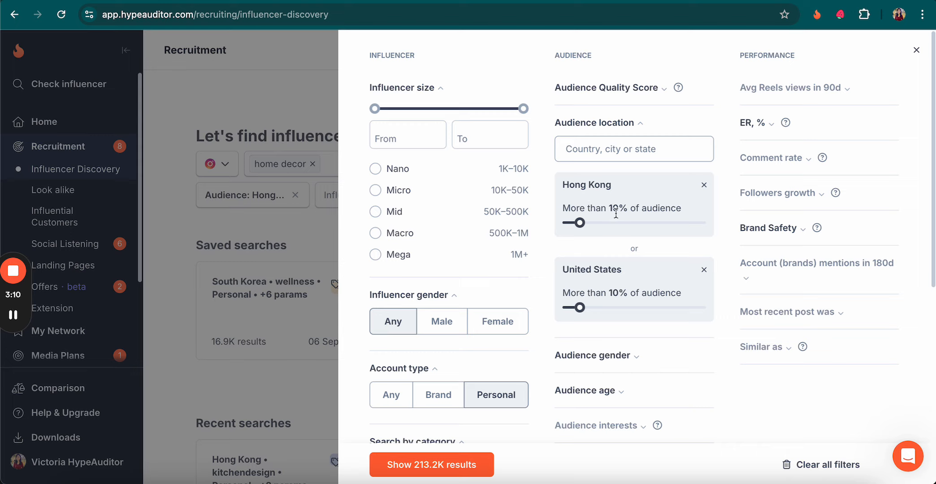
{"action": "mouse_move", "coordinate": [580, 223]}
{"action": "left_mouse_down"}
{"action": "mouse_move", "coordinate": [591, 223]}
{"action": "mouse_move", "coordinate": [577, 227]}
{"action": "left_mouse_up"}
- Review the remaining influencer filters, expanding the contact info option and checking the availability of influencer age, keywords and estimated post price
{"action": "scroll", "coordinate": [485, 280], "scroll_direction": "down", "scroll_amount": 8}
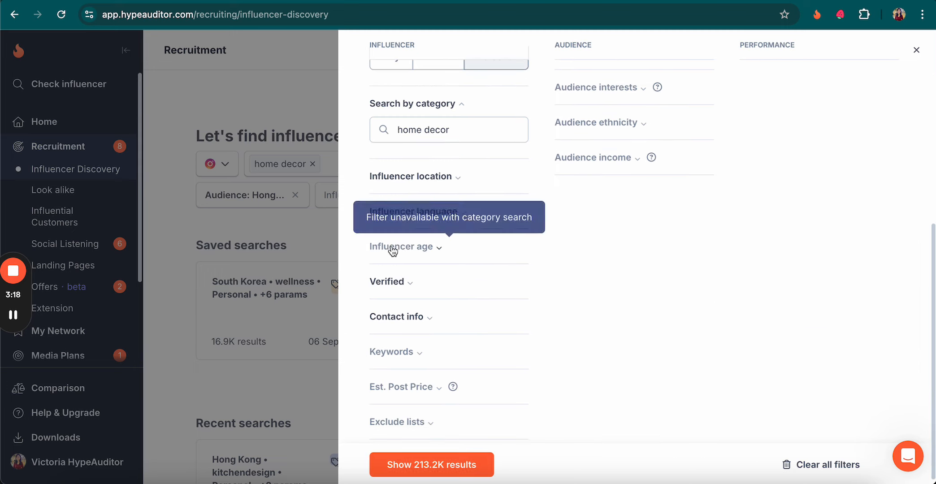
{"action": "scroll", "coordinate": [429, 313], "scroll_direction": "down", "scroll_amount": 1}
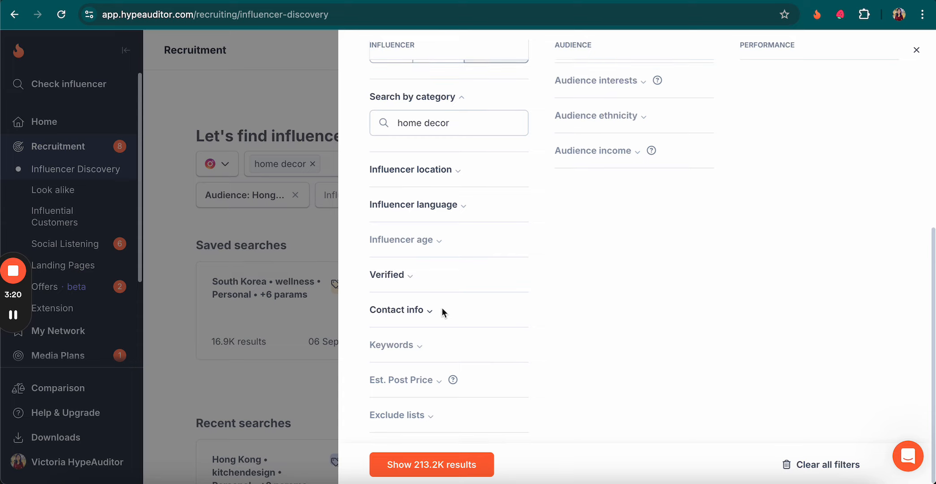
{"action": "left_click", "coordinate": [405, 313]}
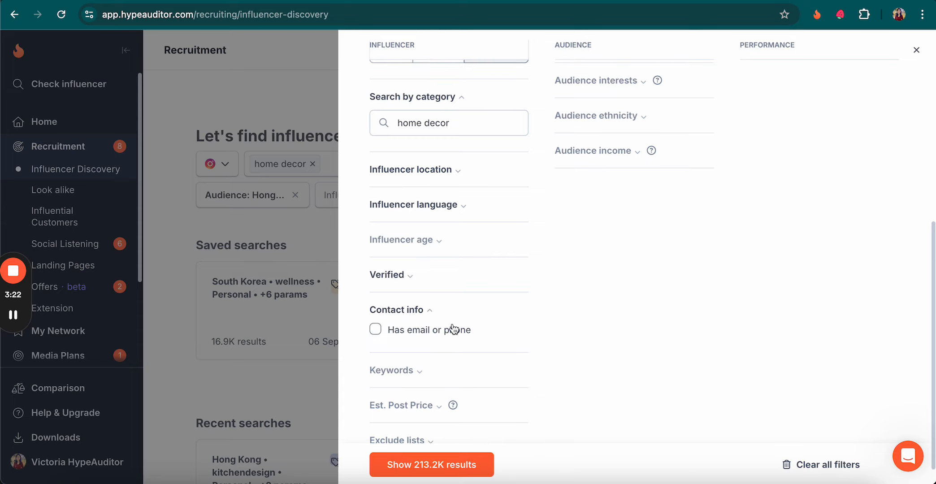
{"action": "scroll", "coordinate": [454, 330], "scroll_direction": "down", "scroll_amount": 1}
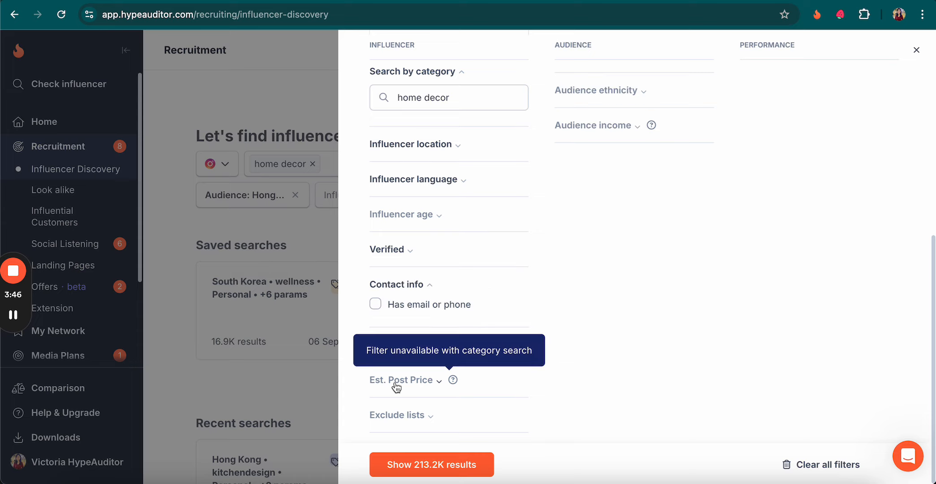
{"action": "scroll", "coordinate": [475, 356], "scroll_direction": "up", "scroll_amount": 6}
{"action": "scroll", "coordinate": [472, 361], "scroll_direction": "down", "scroll_amount": 6}
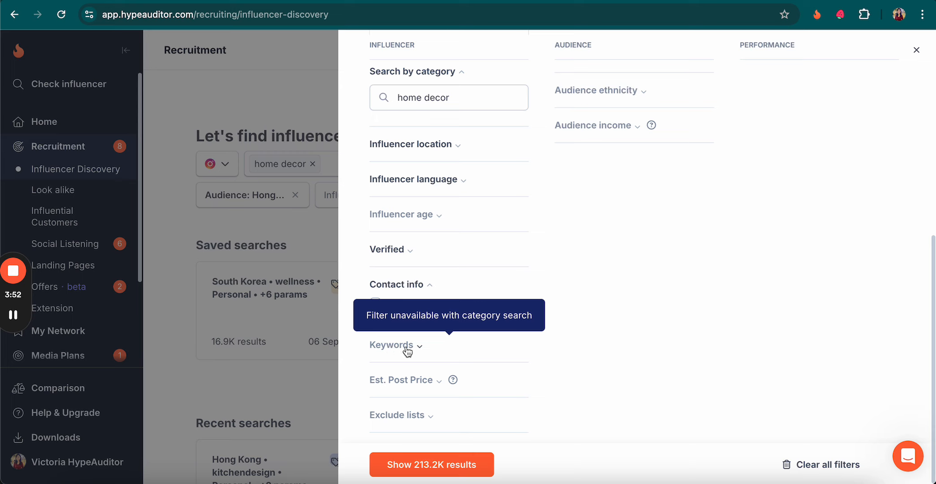
- Remove "home decor" from the category search filter
{"action": "scroll", "coordinate": [446, 351], "scroll_direction": "up", "scroll_amount": 6}
{"action": "scroll", "coordinate": [422, 341], "scroll_direction": "down", "scroll_amount": 1}
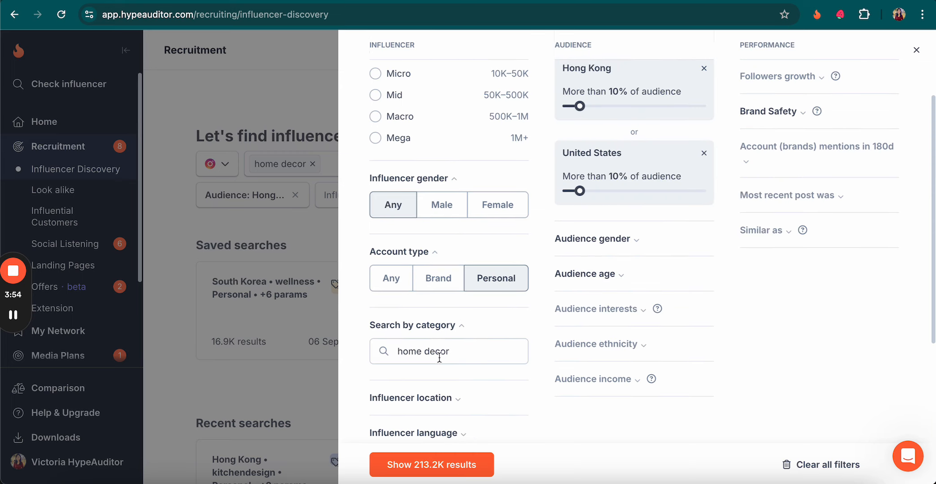
{"action": "triple_click", "coordinate": [438, 352]}
{"action": "key", "text": "BackSpace"}
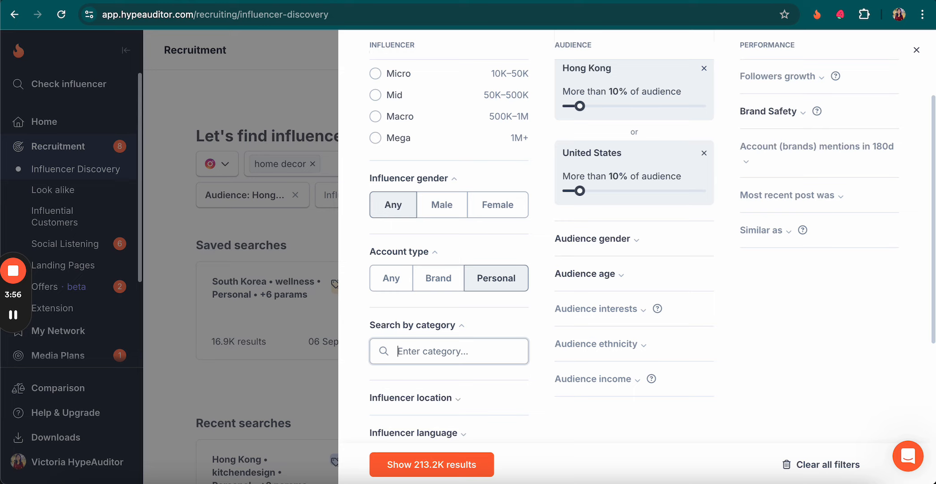
- Add "kitchendesign" as a keyword filter matched anywhere
{"action": "scroll", "coordinate": [449, 363], "scroll_direction": "down", "scroll_amount": 6}
{"action": "left_click", "coordinate": [409, 349]}
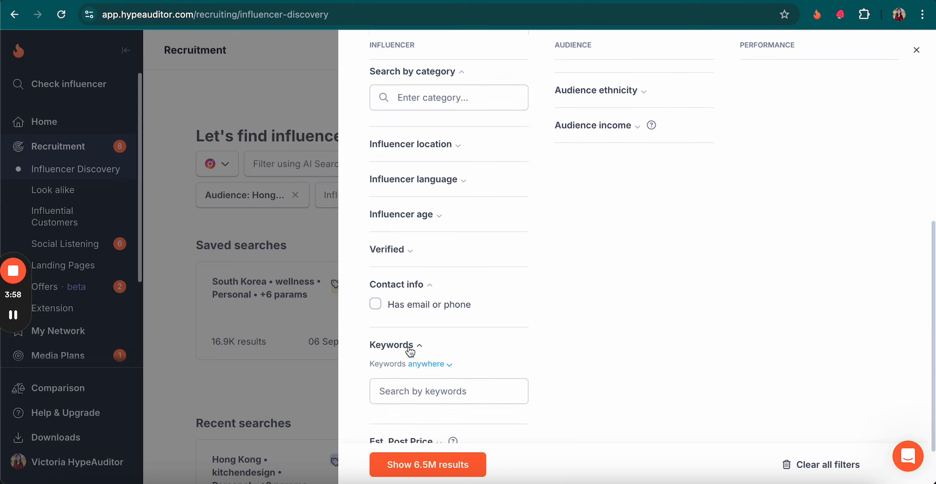
{"action": "scroll", "coordinate": [409, 349], "scroll_direction": "down", "scroll_amount": 2}
{"action": "left_click", "coordinate": [407, 334]}
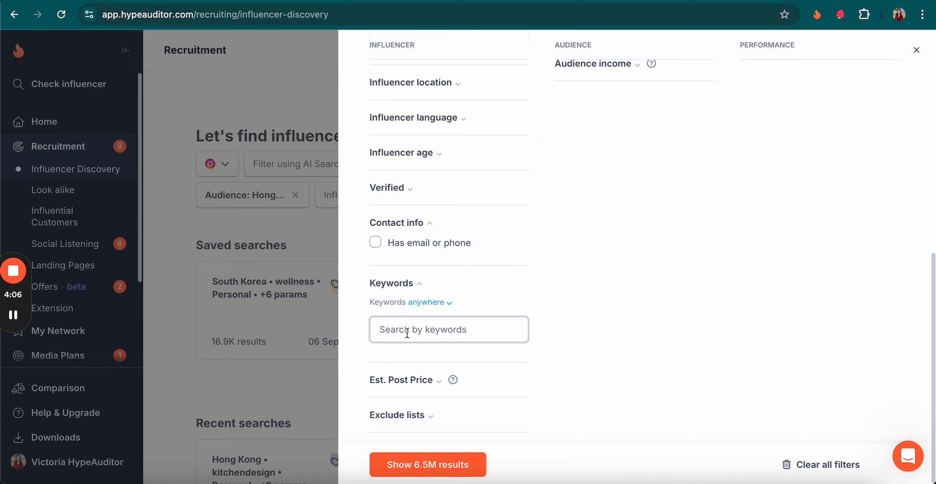
{"action": "type", "text": "kitchende"}
{"action": "type", "text": "sign"}
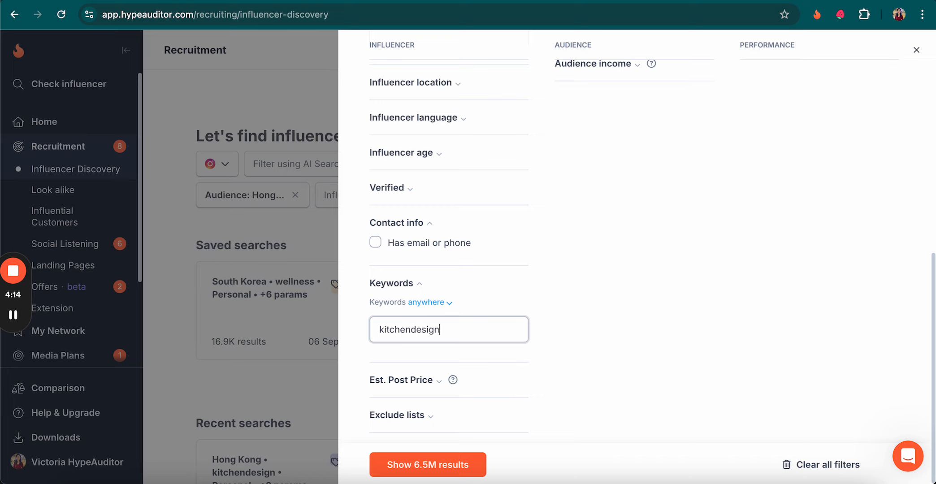
{"action": "key", "text": "Return"}
- Review the keyword match scope options and add "#interiordesign" as a second keyword matched anywhere
{"action": "type", "text": "#"}
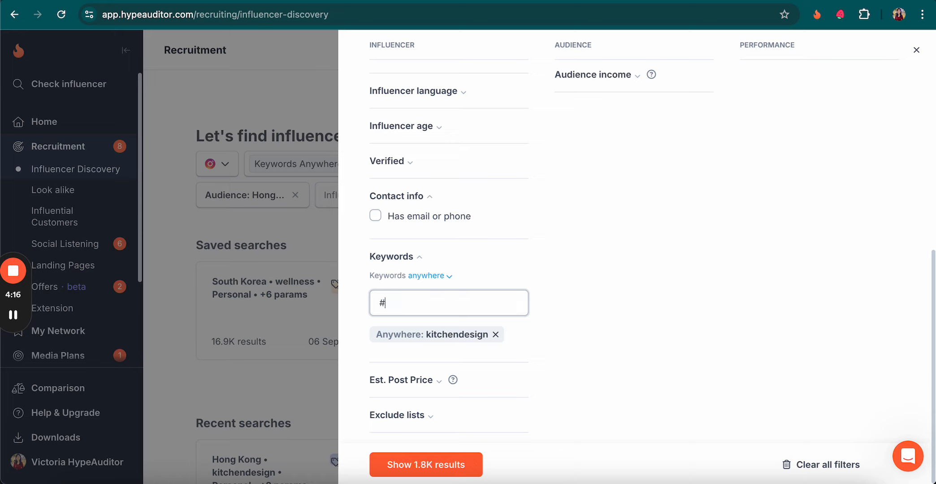
{"action": "type", "text": "interiordesign"}
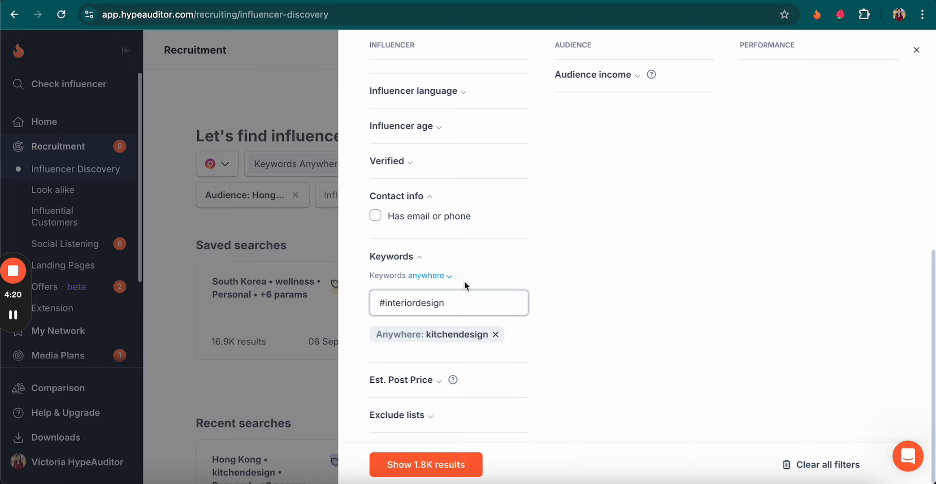
{"action": "left_click", "coordinate": [445, 276]}
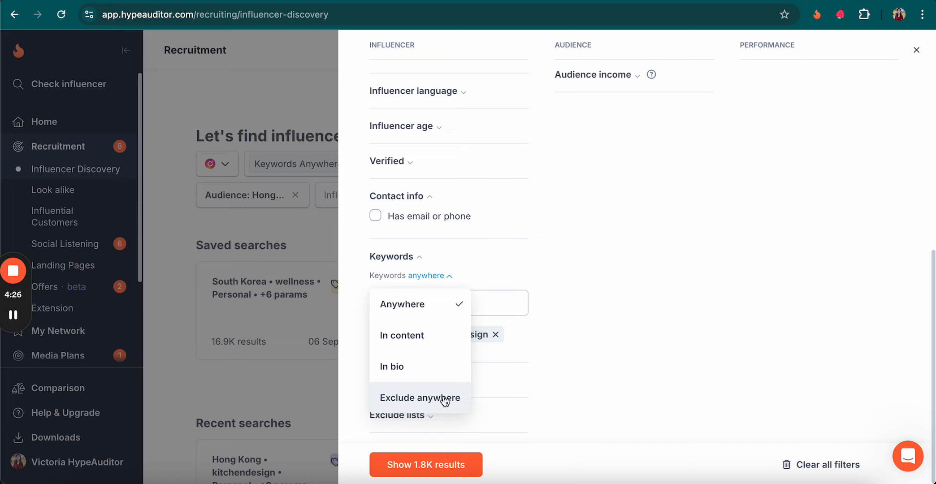
{"action": "left_click", "coordinate": [460, 297]}
{"action": "type", "text": "#interiordesign"}
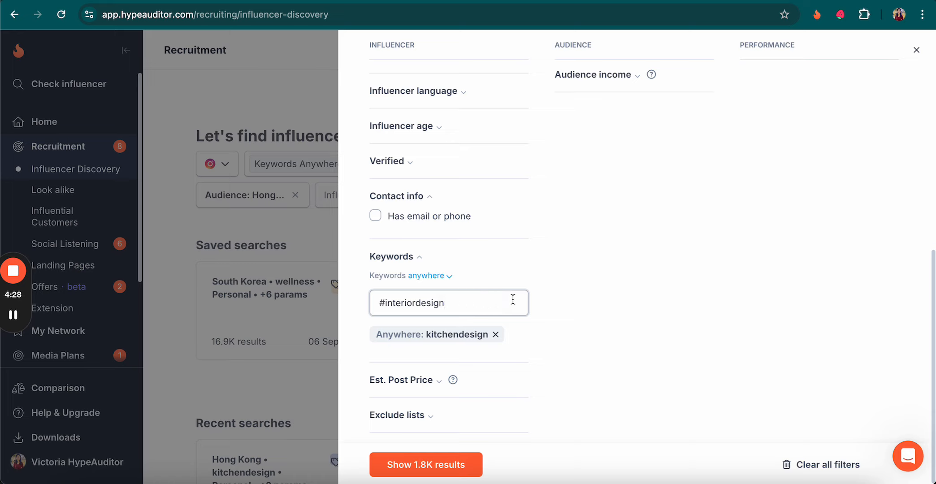
{"action": "key", "text": "Return"}
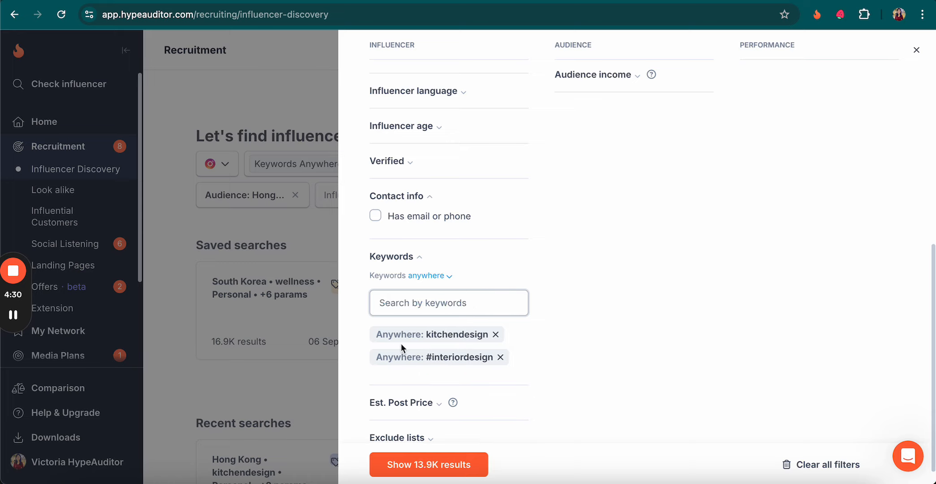
- Expand the exclude lists filter and view the saved lists available for exclusion without choosing one
{"action": "scroll", "coordinate": [520, 349], "scroll_direction": "down", "scroll_amount": 1}
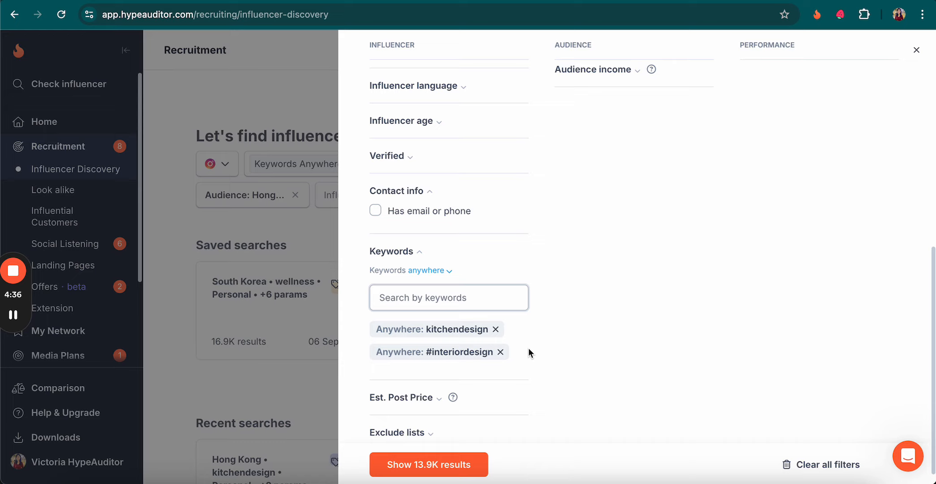
{"action": "scroll", "coordinate": [529, 350], "scroll_direction": "down", "scroll_amount": 2}
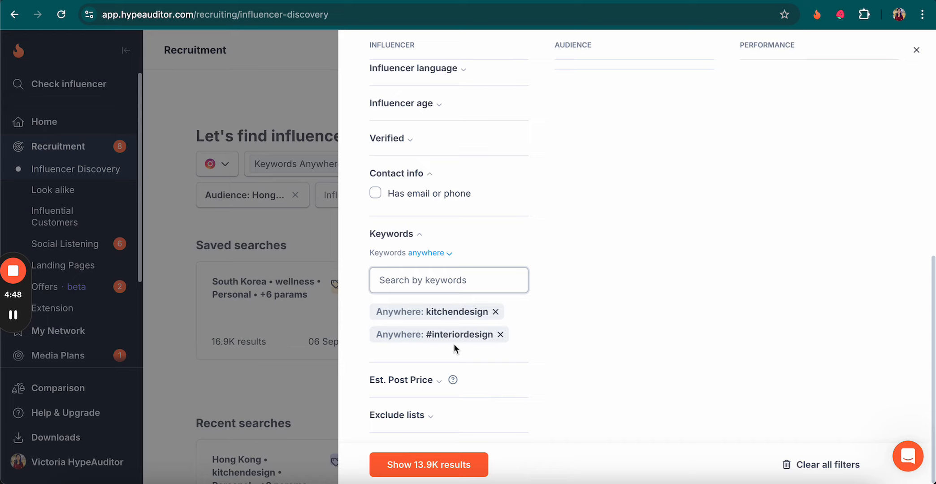
{"action": "left_click", "coordinate": [422, 417]}
{"action": "scroll", "coordinate": [485, 409], "scroll_direction": "down", "scroll_amount": 2}
{"action": "left_click", "coordinate": [456, 409]}
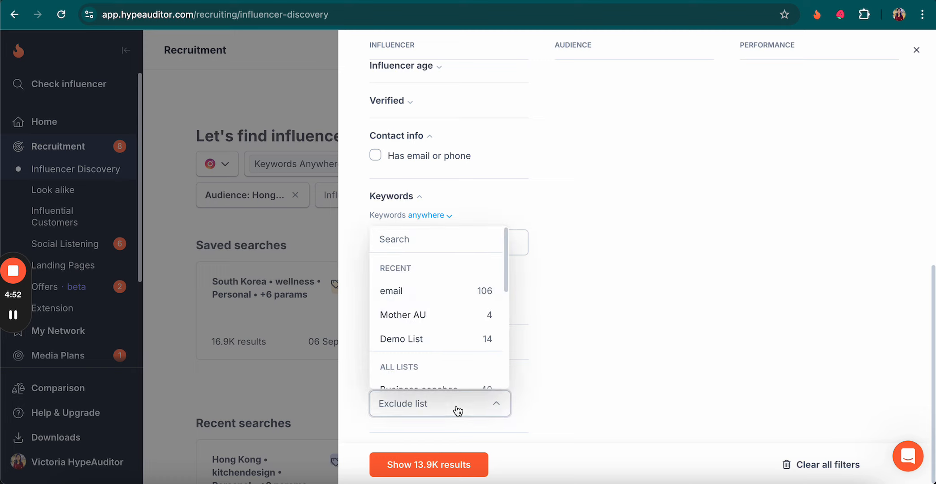
{"action": "left_click", "coordinate": [616, 321]}
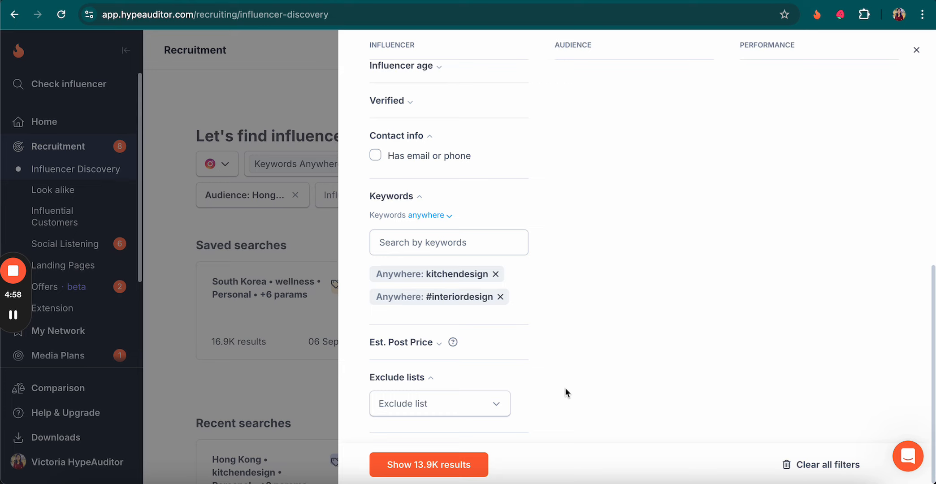
- Expand the Audience Quality Score filter and review its rating options and explanation
{"action": "scroll", "coordinate": [564, 388], "scroll_direction": "up", "scroll_amount": 10}
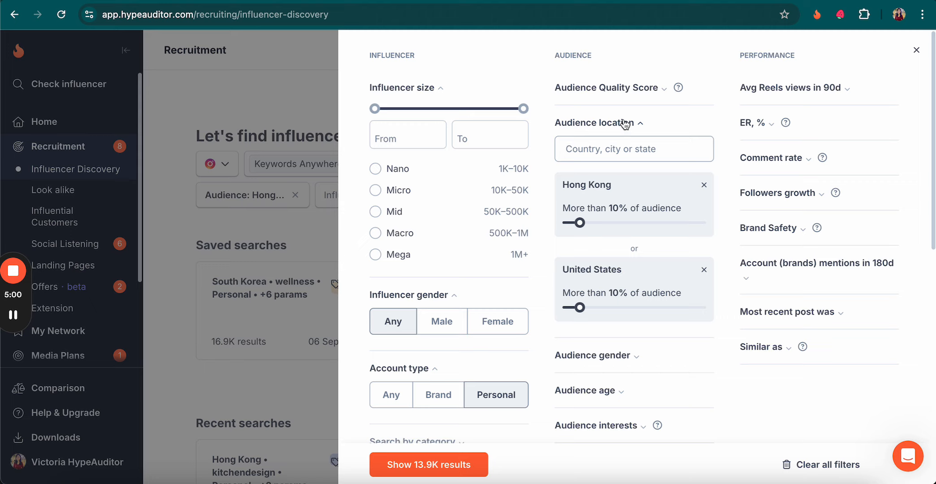
{"action": "left_click", "coordinate": [653, 93]}
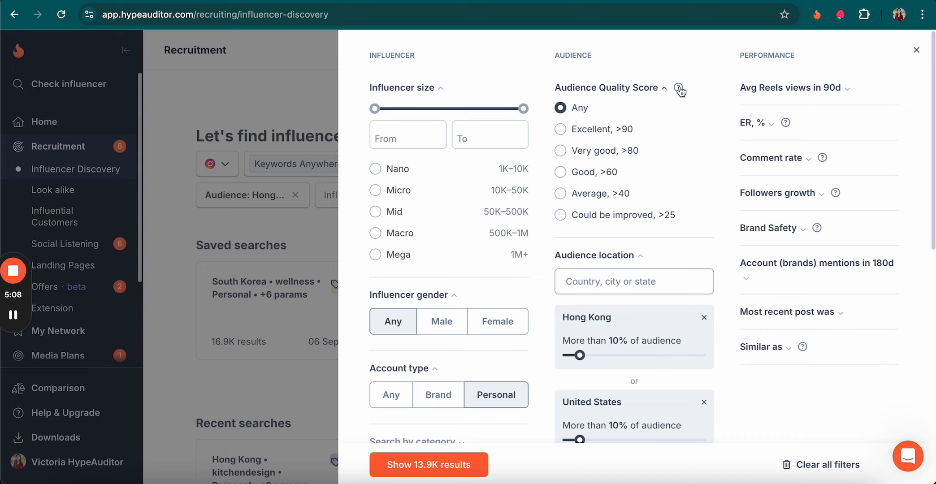
{"action": "mouse_move", "coordinate": [679, 90]}
{"action": "scroll", "coordinate": [679, 257], "scroll_direction": "down", "scroll_amount": 5}
{"action": "scroll", "coordinate": [678, 264], "scroll_direction": "down", "scroll_amount": 5}
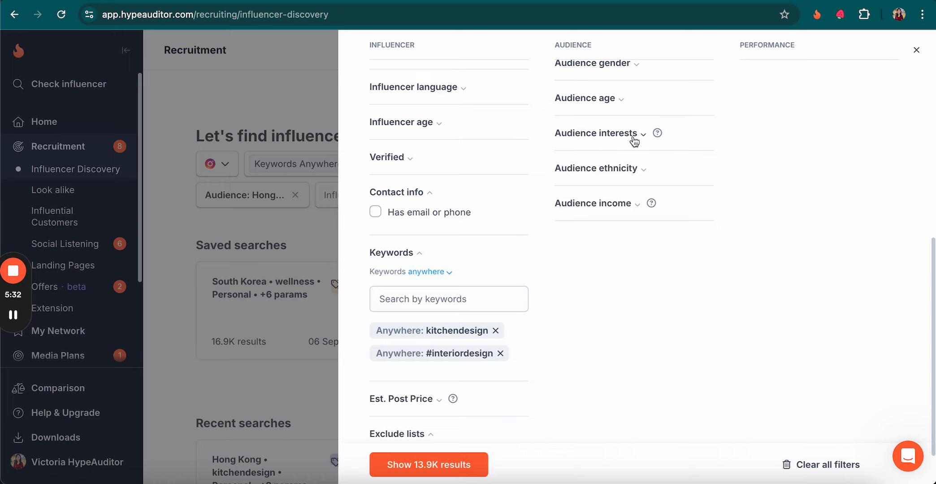
- Expand the audience interests filter in the audience criteria
{"action": "left_click", "coordinate": [635, 142]}
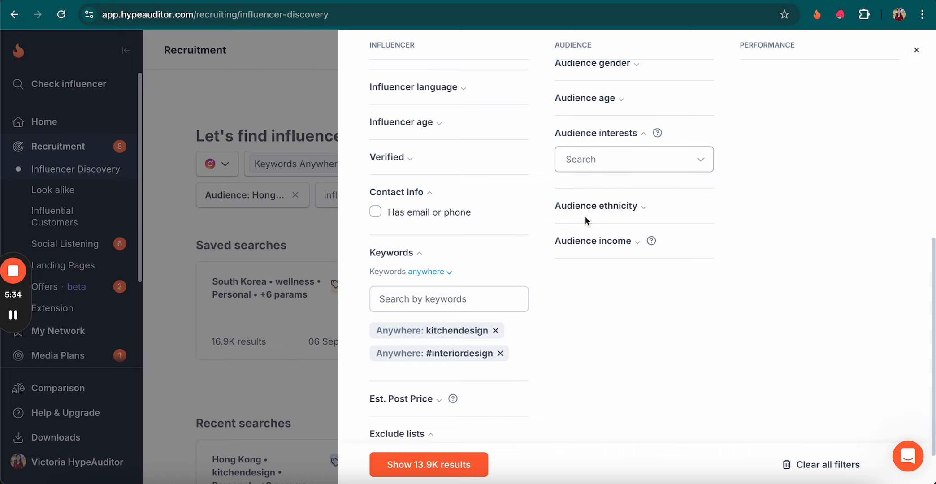
{"action": "left_click", "coordinate": [602, 158]}
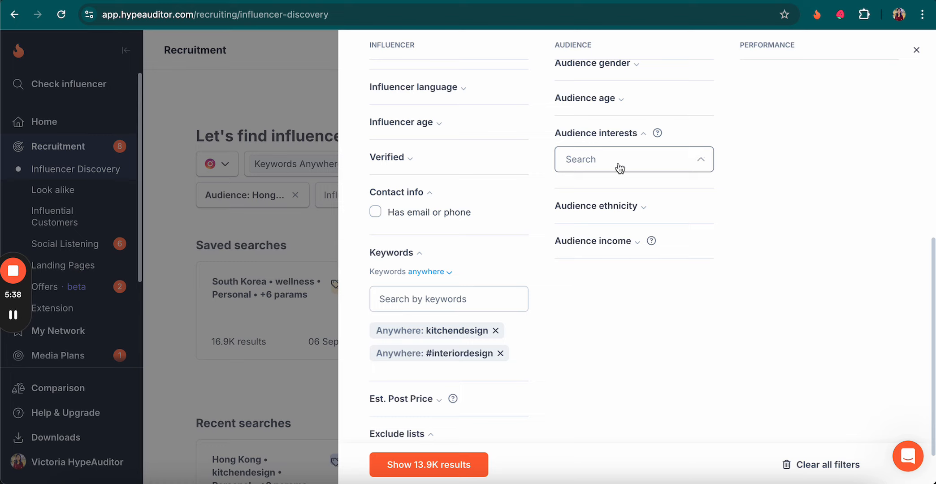
{"action": "left_click", "coordinate": [536, 184]}
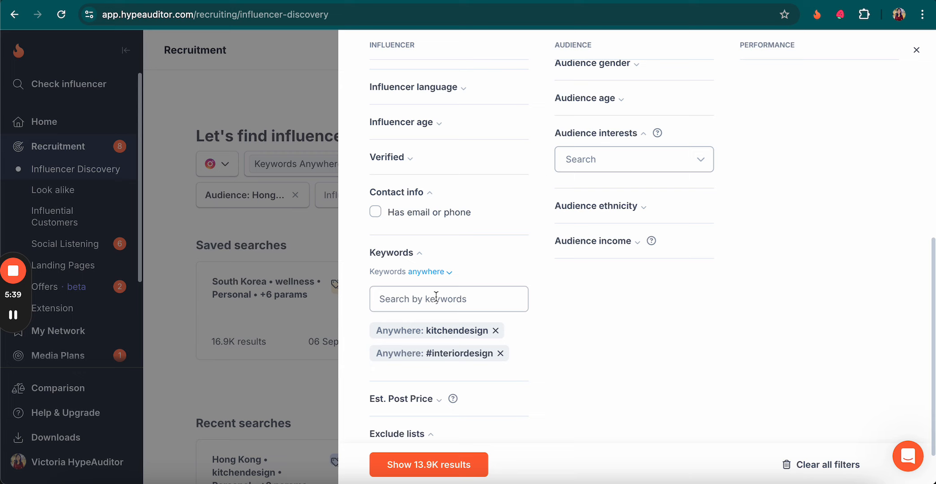
- Check whether the category search filter can be combined with the keyword filter
{"action": "left_click", "coordinate": [429, 273]}
{"action": "scroll", "coordinate": [384, 290], "scroll_direction": "up", "scroll_amount": 6}
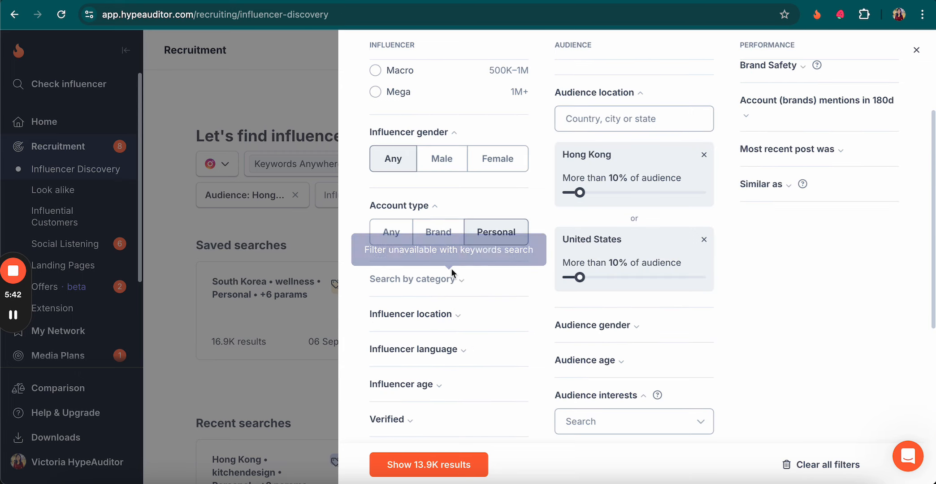
{"action": "scroll", "coordinate": [510, 295], "scroll_direction": "down", "scroll_amount": 1}
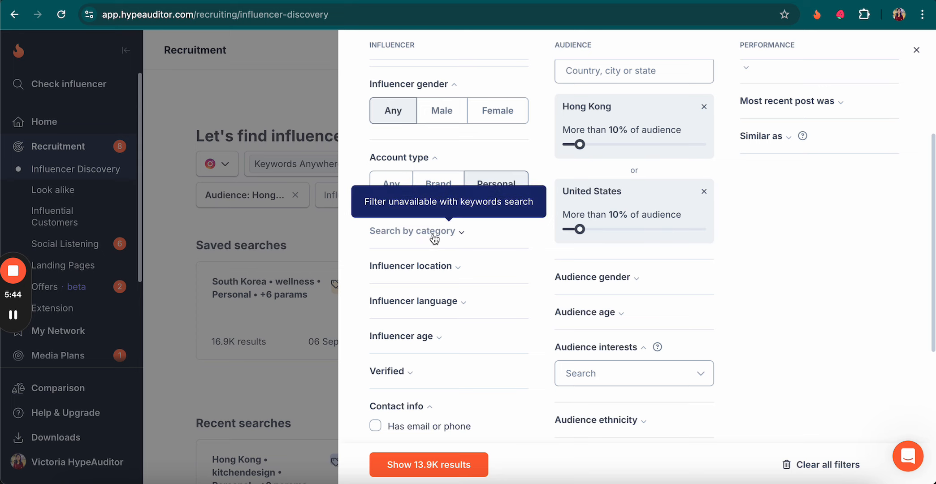
{"action": "scroll", "coordinate": [439, 238], "scroll_direction": "down", "scroll_amount": 4}
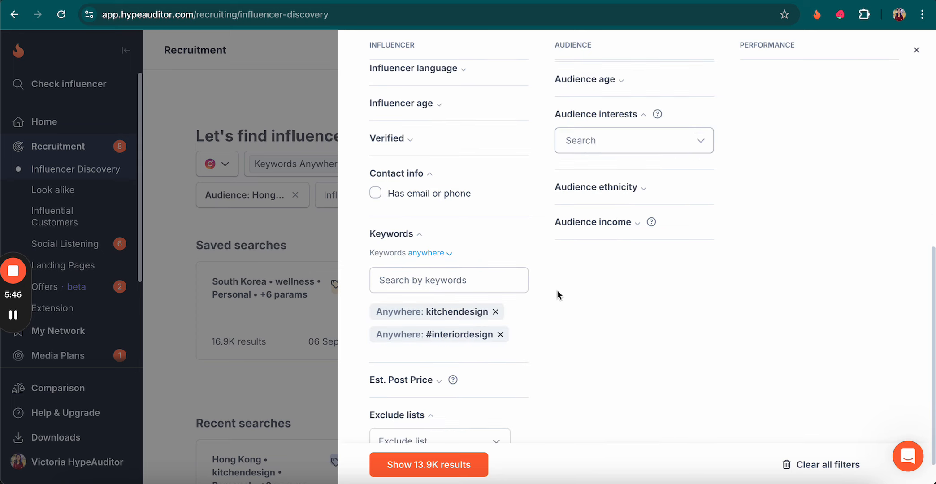
- Browse the list of audience interests, from travel and food topics to DIY and gardening, without selecting any
{"action": "left_click", "coordinate": [635, 164]}
{"action": "scroll", "coordinate": [655, 299], "scroll_direction": "down", "scroll_amount": 10}
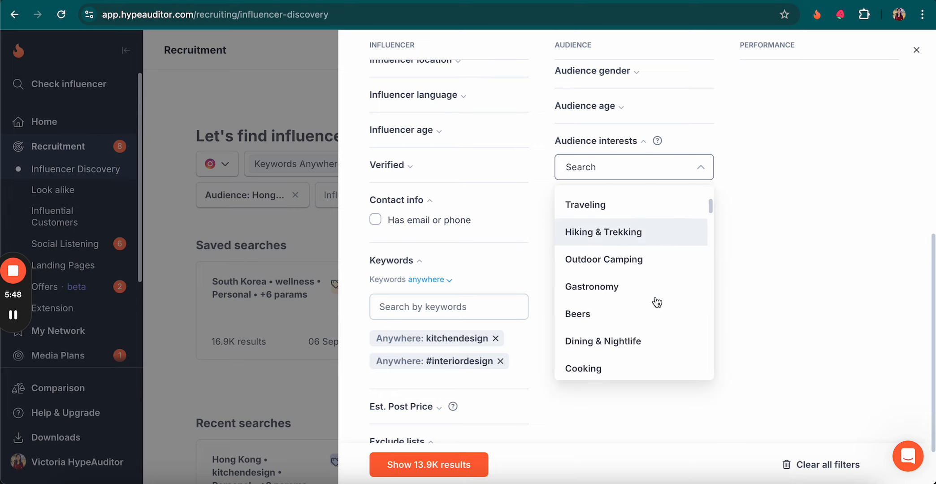
{"action": "scroll", "coordinate": [656, 303], "scroll_direction": "down", "scroll_amount": 10}
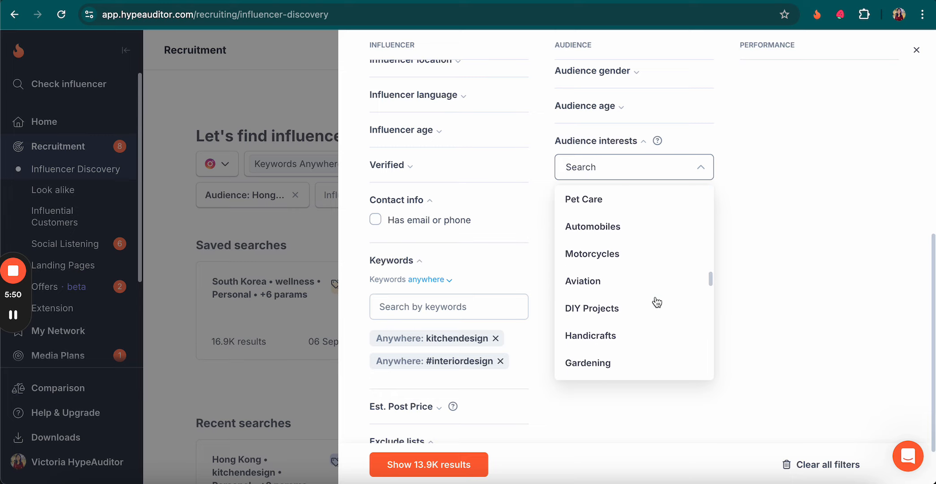
{"action": "left_click", "coordinate": [765, 254]}
- Review the performance filters, expand the account (brands) mentions filter and search for the "nike" Instagram account
{"action": "scroll", "coordinate": [750, 278], "scroll_direction": "up", "scroll_amount": 8}
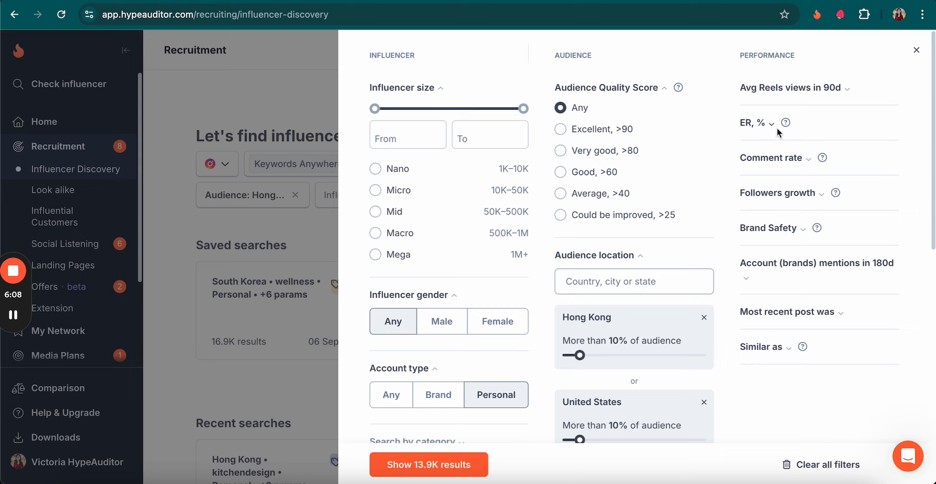
{"action": "scroll", "coordinate": [767, 285], "scroll_direction": "down", "scroll_amount": 1}
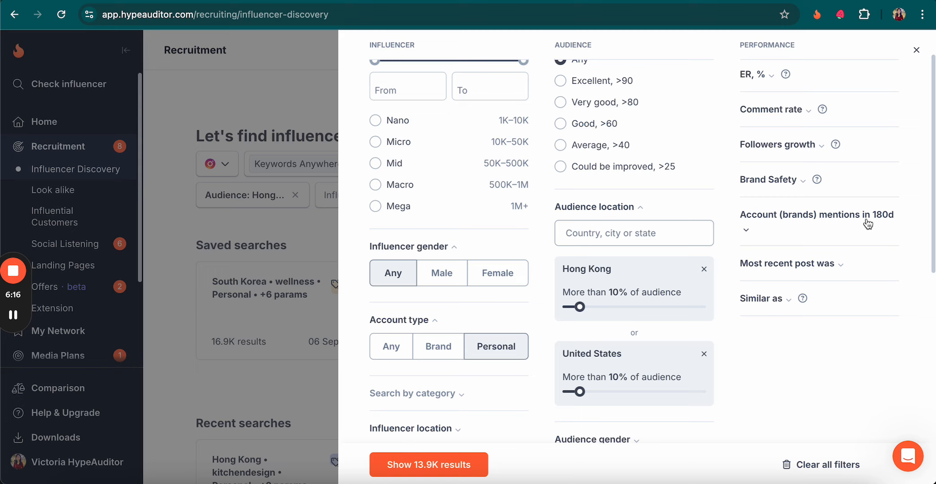
{"action": "left_click", "coordinate": [773, 228]}
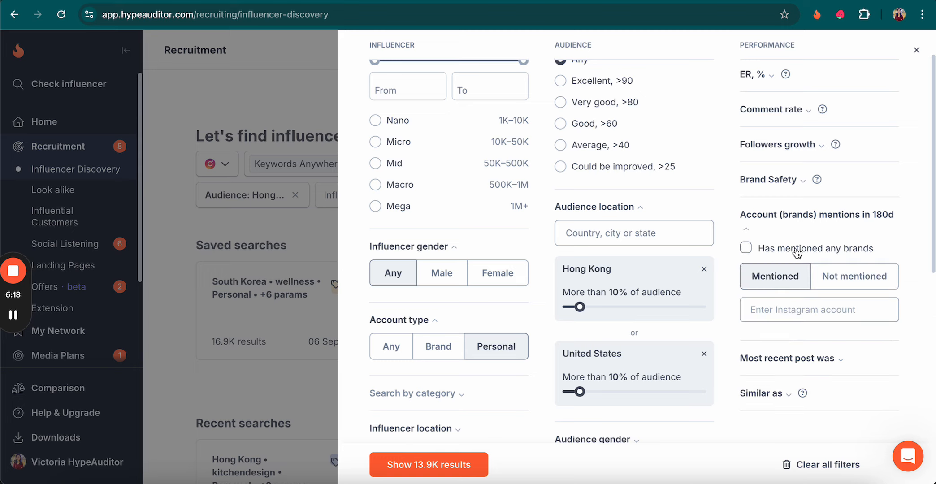
{"action": "scroll", "coordinate": [797, 253], "scroll_direction": "down", "scroll_amount": 1}
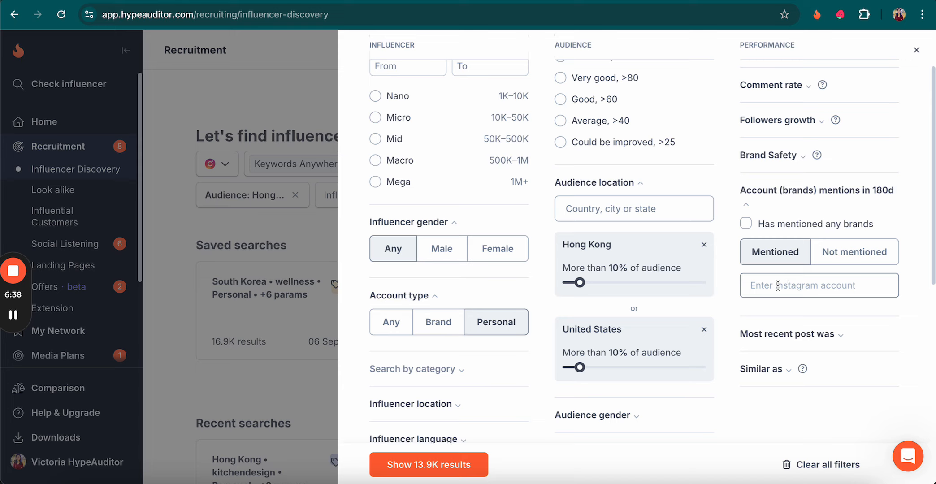
{"action": "left_click", "coordinate": [776, 286]}
{"action": "type", "text": "nike"}
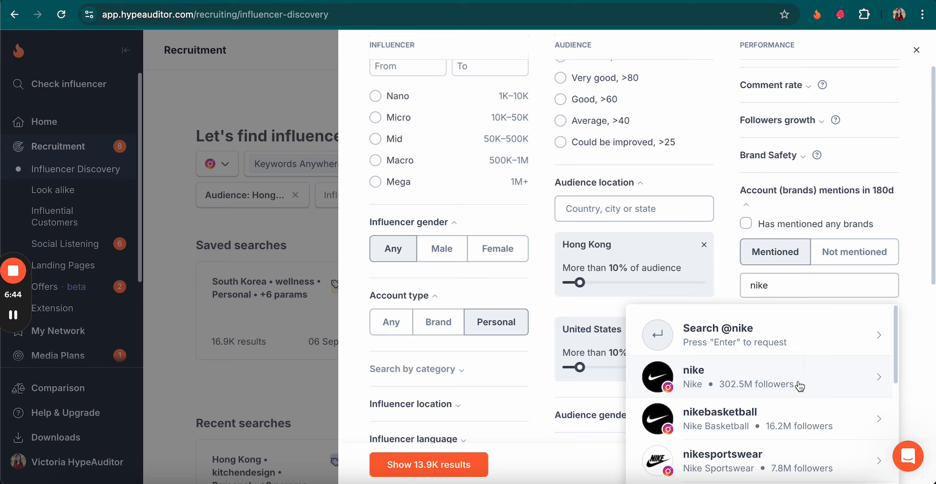
- Switch the brand mentions condition to Not mentioned and back to Mentioned
{"action": "left_click", "coordinate": [825, 254]}
{"action": "left_click", "coordinate": [854, 253]}
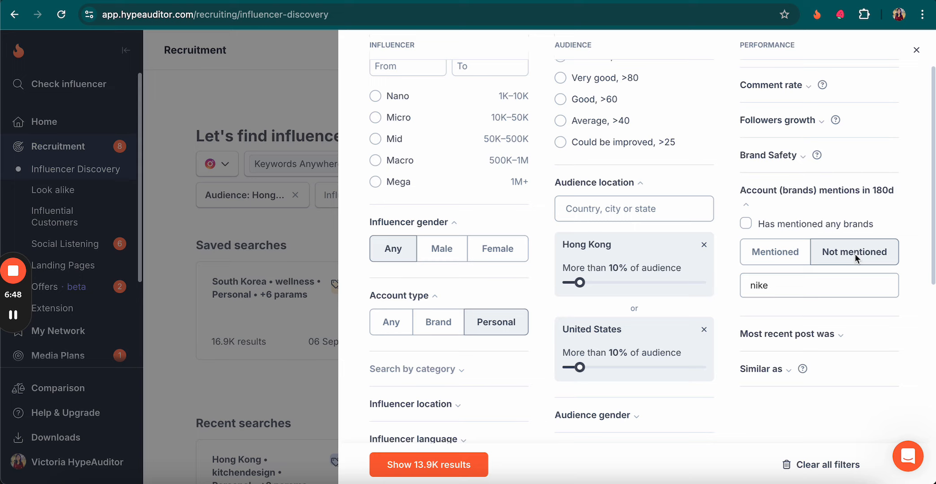
{"action": "left_click", "coordinate": [775, 252]}
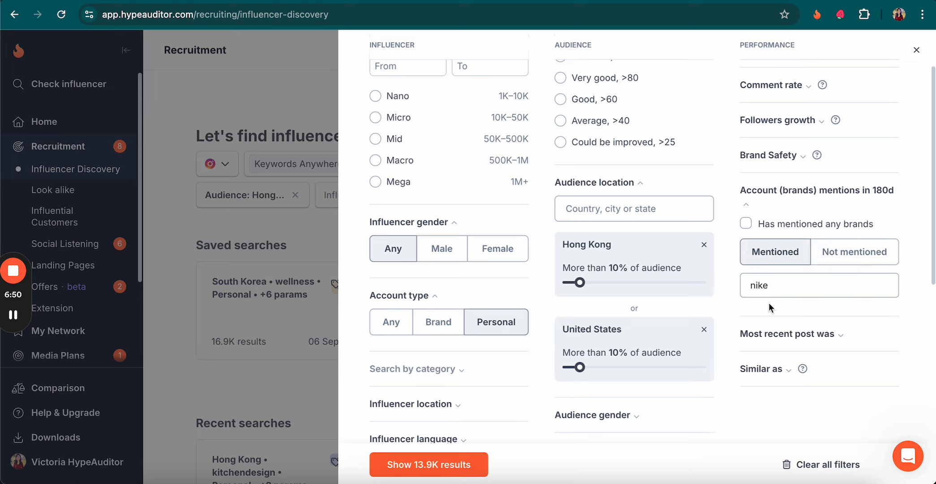
- Show the influencer results for the applied filters and look over the result list
{"action": "left_click", "coordinate": [426, 467]}
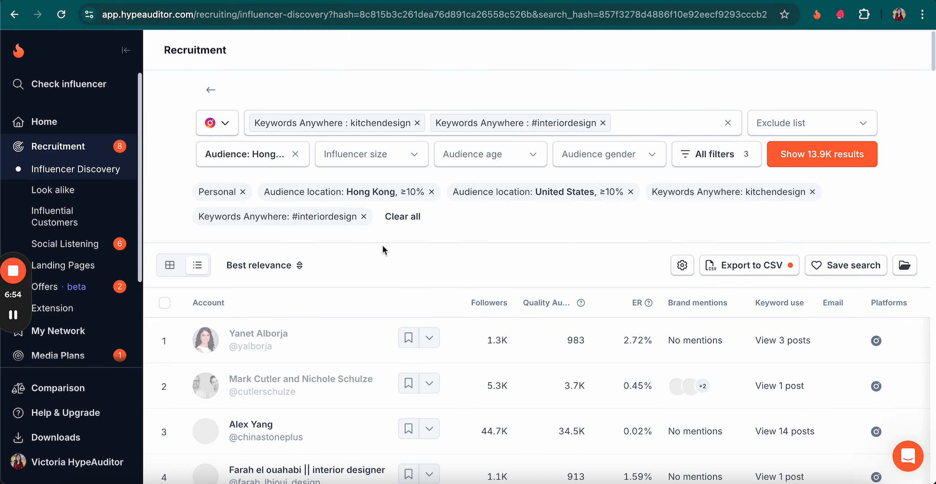
{"action": "scroll", "coordinate": [436, 256], "scroll_direction": "down", "scroll_amount": 1}
{"action": "scroll", "coordinate": [487, 148], "scroll_direction": "up", "scroll_amount": 1}
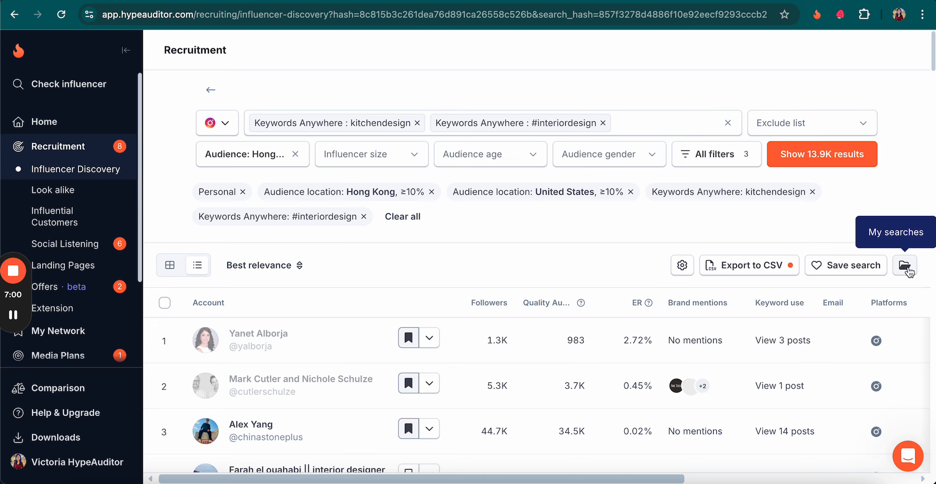
- Review the sorting options for the influencer results, keeping Best relevance
{"action": "scroll", "coordinate": [313, 238], "scroll_direction": "down", "scroll_amount": 1}
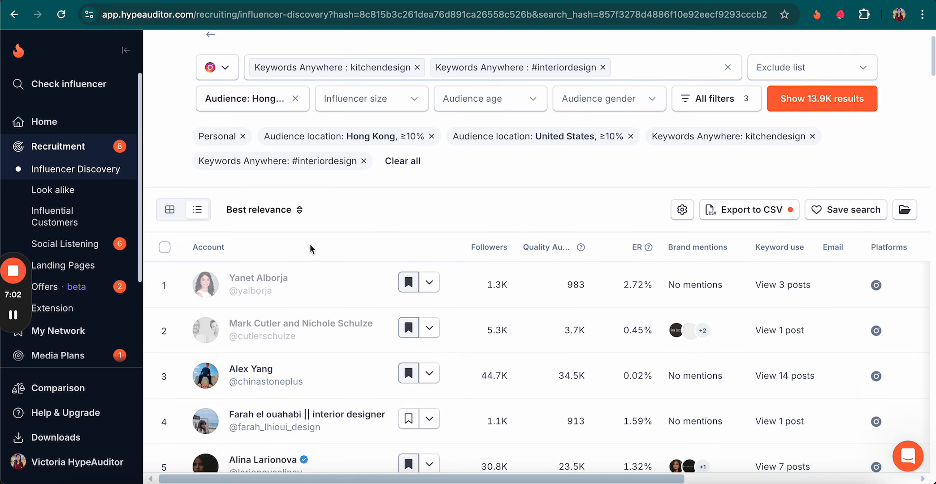
{"action": "left_click", "coordinate": [278, 210]}
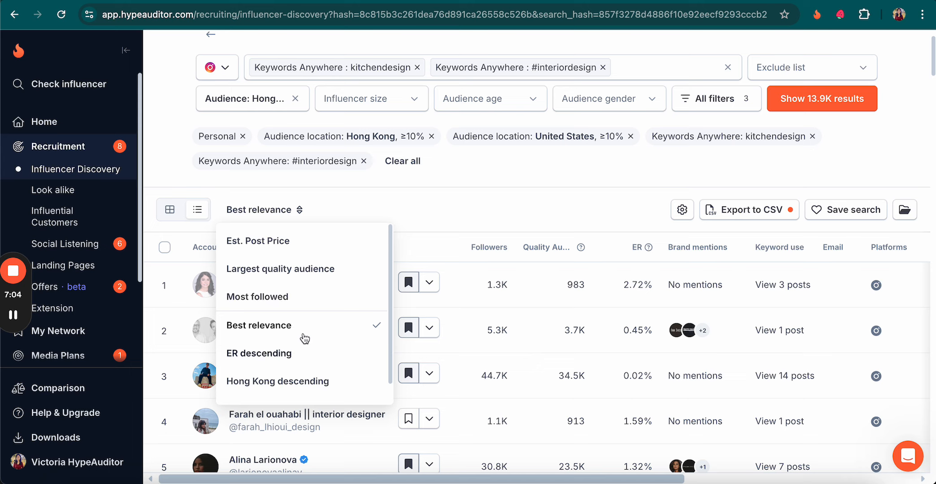
{"action": "left_click", "coordinate": [397, 198]}
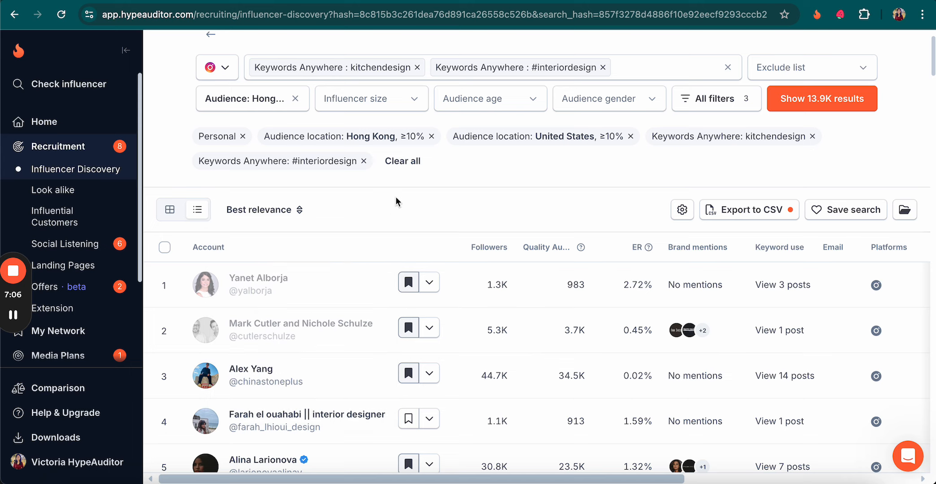
- Show the influencer results as cards, look over the first profiles, and return to the list view
{"action": "left_click", "coordinate": [170, 209]}
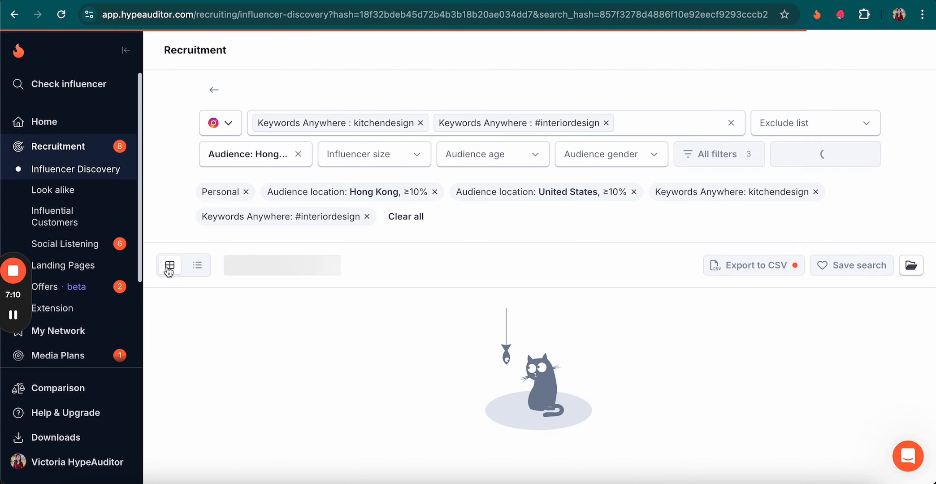
{"action": "scroll", "coordinate": [307, 278], "scroll_direction": "down", "scroll_amount": 10}
{"action": "scroll", "coordinate": [309, 280], "scroll_direction": "up", "scroll_amount": 6}
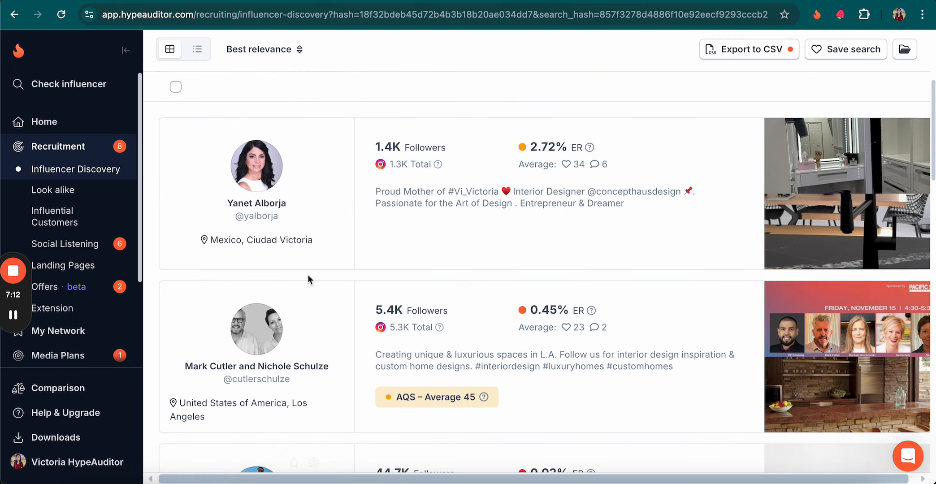
{"action": "scroll", "coordinate": [308, 279], "scroll_direction": "up", "scroll_amount": 1}
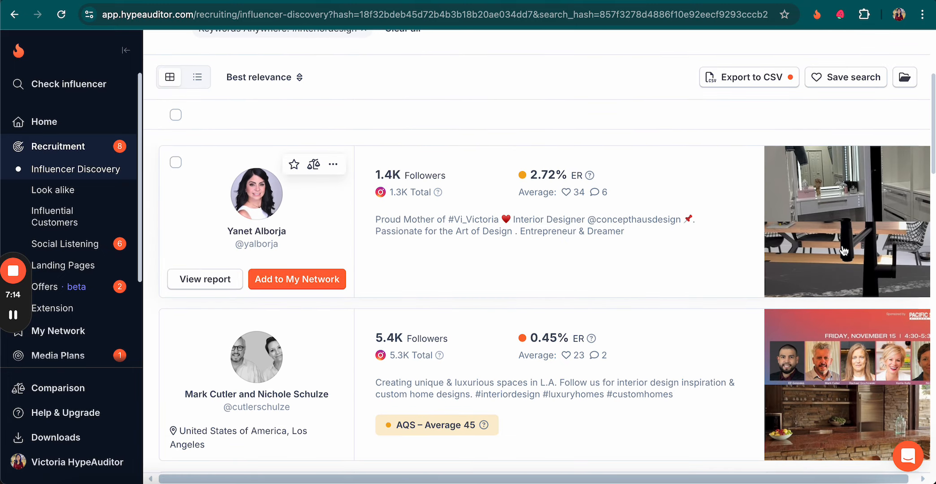
{"action": "scroll", "coordinate": [444, 250], "scroll_direction": "up", "scroll_amount": 1}
{"action": "left_click", "coordinate": [198, 102]}
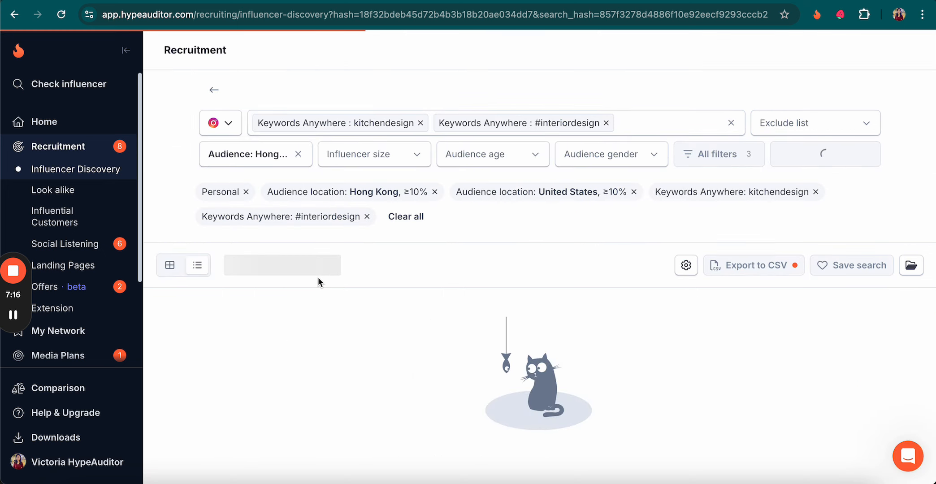
- Review the keyword use column and look through the first influencer's keyword matched posts, closing them when done
{"action": "scroll", "coordinate": [474, 274], "scroll_direction": "down", "scroll_amount": 5}
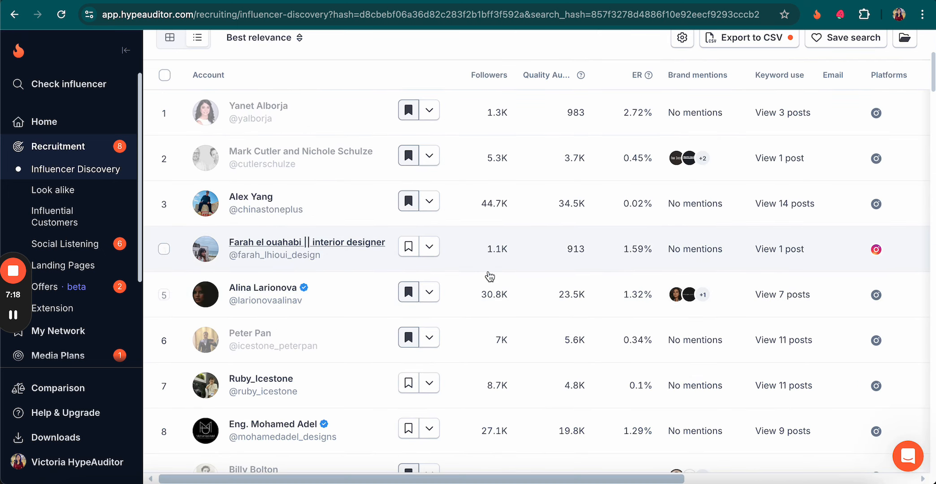
{"action": "scroll", "coordinate": [489, 276], "scroll_direction": "up", "scroll_amount": 1}
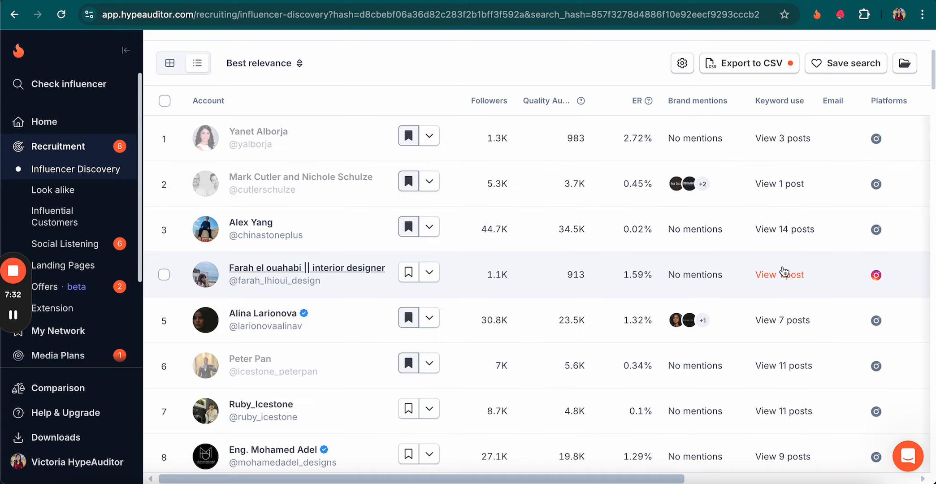
{"action": "scroll", "coordinate": [782, 271], "scroll_direction": "up", "scroll_amount": 3}
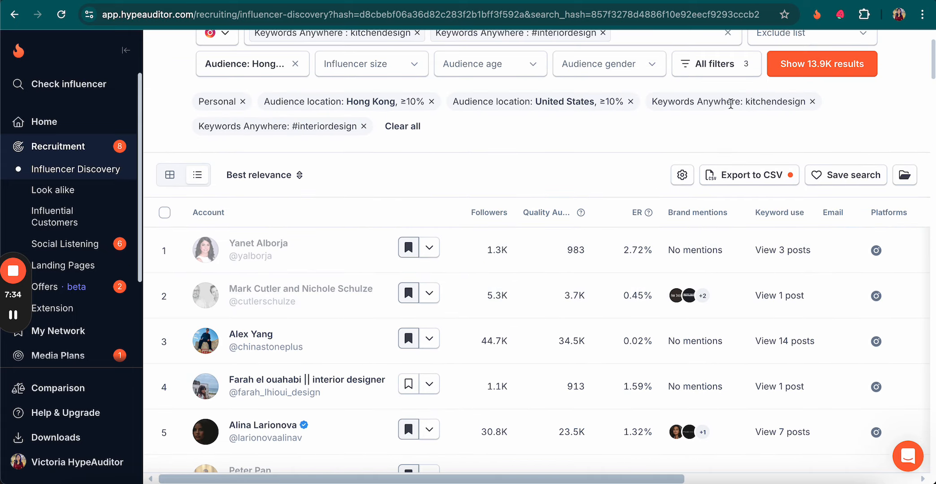
{"action": "scroll", "coordinate": [786, 196], "scroll_direction": "down", "scroll_amount": 3}
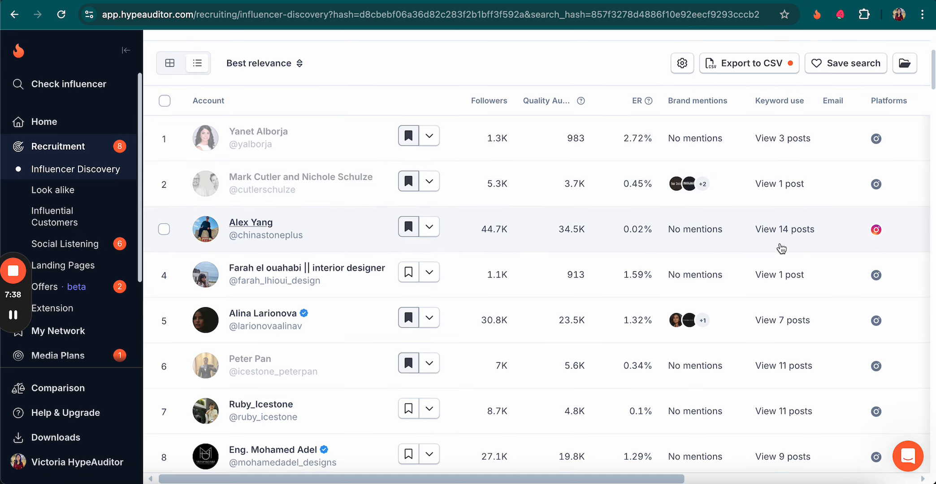
{"action": "scroll", "coordinate": [780, 246], "scroll_direction": "down", "scroll_amount": 3}
{"action": "scroll", "coordinate": [779, 248], "scroll_direction": "up", "scroll_amount": 3}
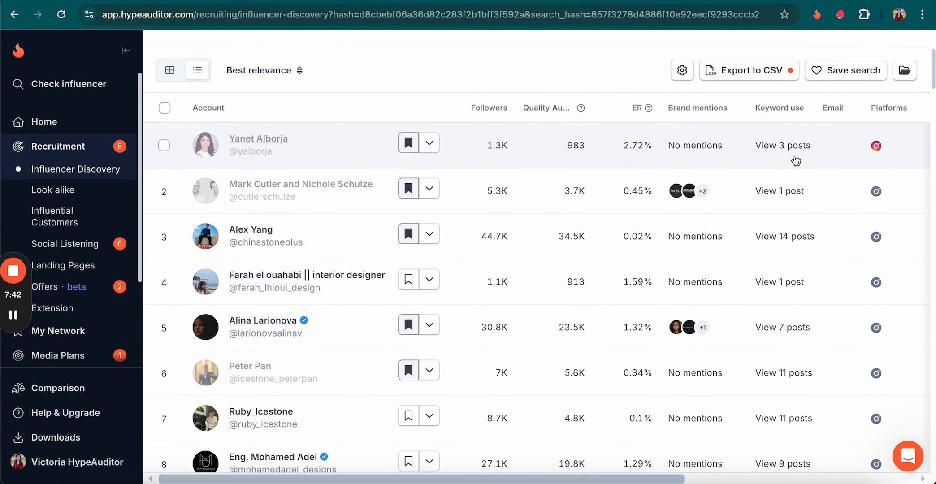
{"action": "left_click", "coordinate": [787, 149]}
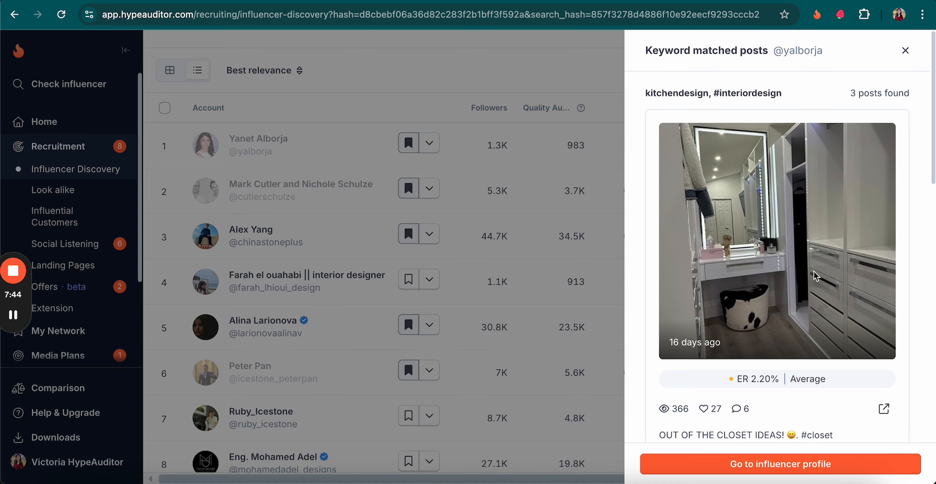
{"action": "scroll", "coordinate": [815, 275], "scroll_direction": "down", "scroll_amount": 5}
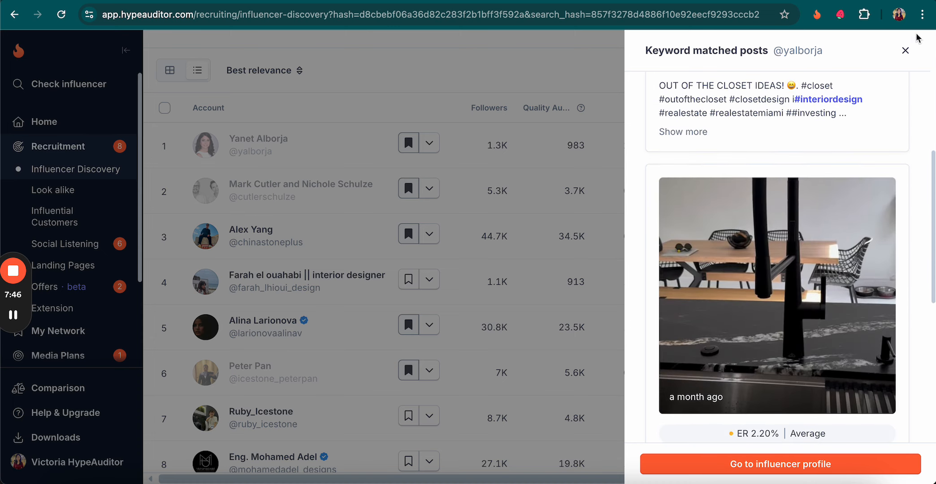
{"action": "left_click", "coordinate": [906, 53]}
- Examine the email, platforms, category and Hong Kong and United States audience columns of the results against the applied filters
{"action": "scroll", "coordinate": [689, 237], "scroll_direction": "right", "scroll_amount": 5}
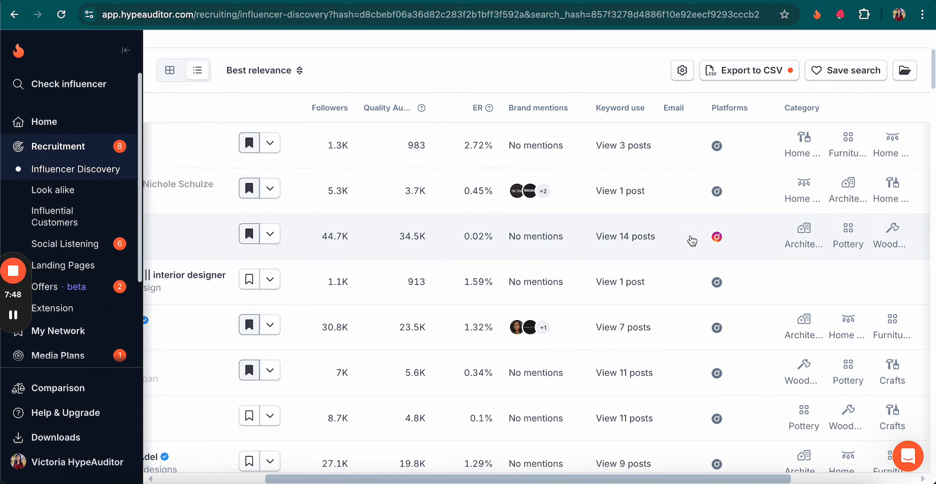
{"action": "scroll", "coordinate": [690, 237], "scroll_direction": "down", "scroll_amount": 2}
{"action": "scroll", "coordinate": [692, 240], "scroll_direction": "down", "scroll_amount": 15}
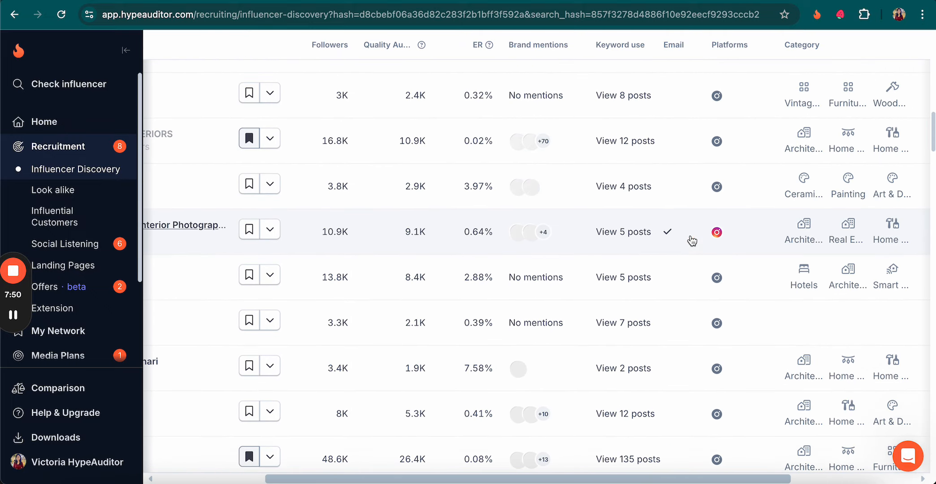
{"action": "scroll", "coordinate": [683, 220], "scroll_direction": "up", "scroll_amount": 15}
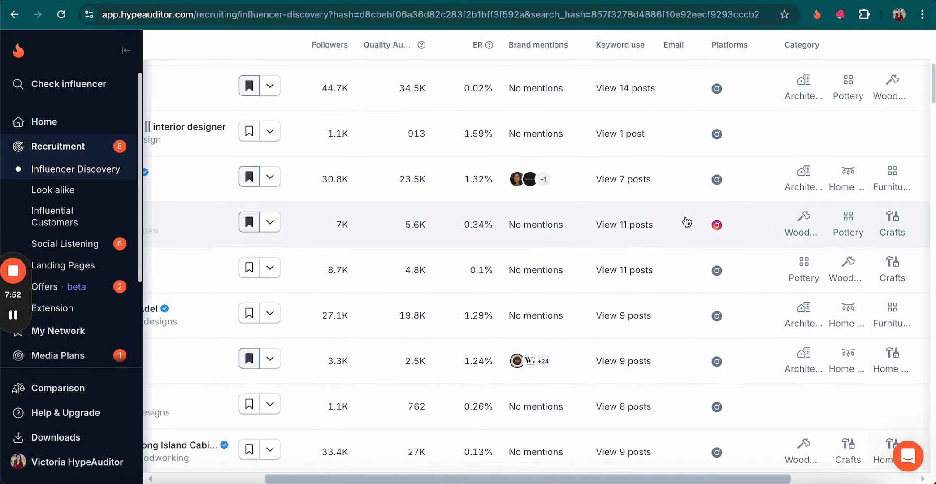
{"action": "scroll", "coordinate": [687, 222], "scroll_direction": "up", "scroll_amount": 2}
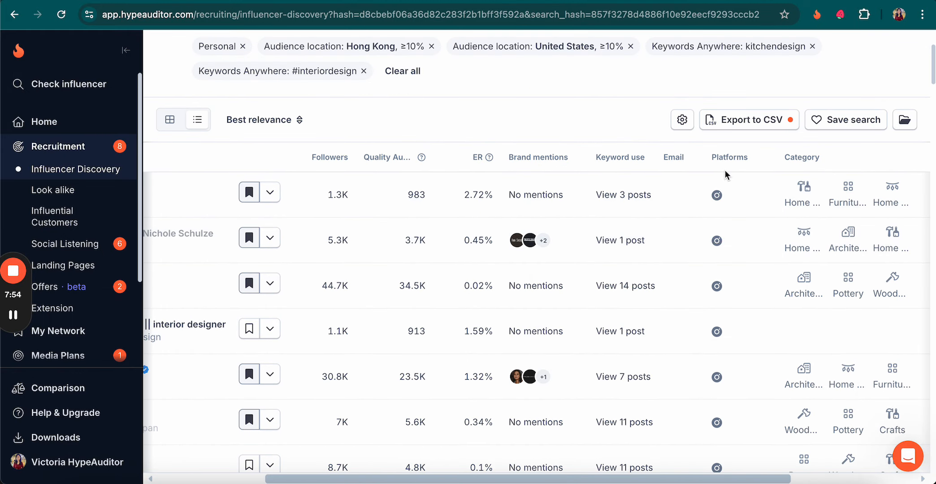
{"action": "scroll", "coordinate": [725, 339], "scroll_direction": "right", "scroll_amount": 3}
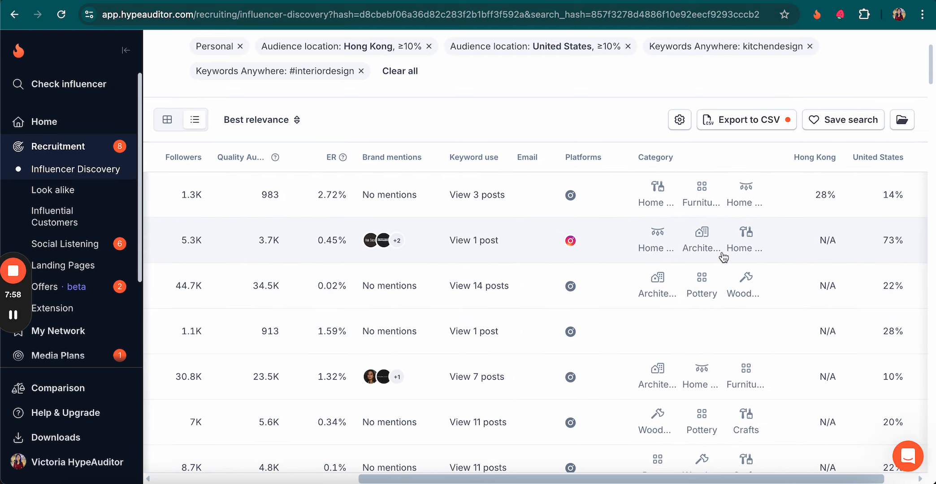
{"action": "scroll", "coordinate": [744, 251], "scroll_direction": "up", "scroll_amount": 2}
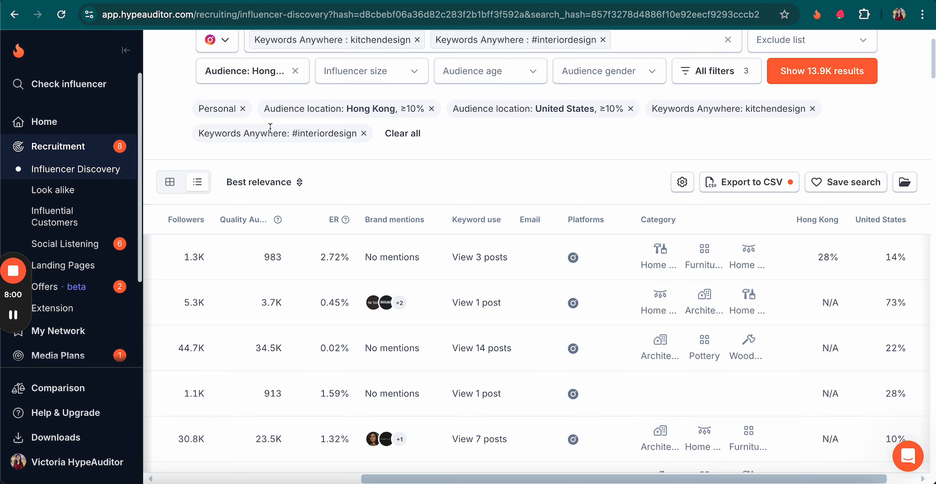
{"action": "scroll", "coordinate": [820, 296], "scroll_direction": "down", "scroll_amount": 3}
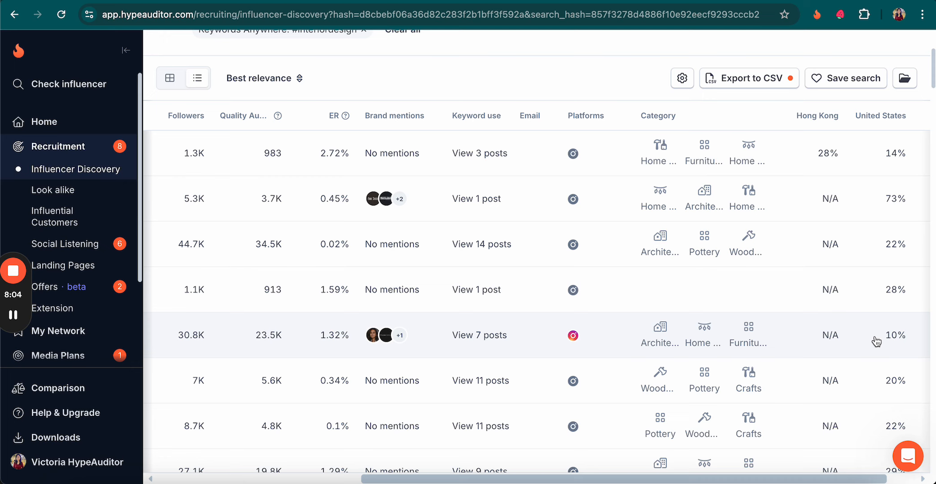
{"action": "scroll", "coordinate": [877, 342], "scroll_direction": "down", "scroll_amount": 1}
{"action": "scroll", "coordinate": [876, 342], "scroll_direction": "up", "scroll_amount": 2}
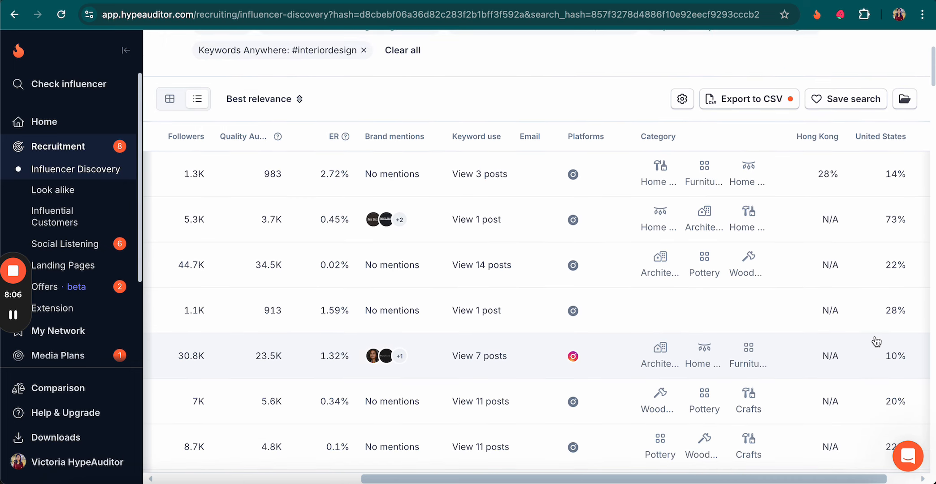
{"action": "scroll", "coordinate": [876, 342], "scroll_direction": "left", "scroll_amount": 5}
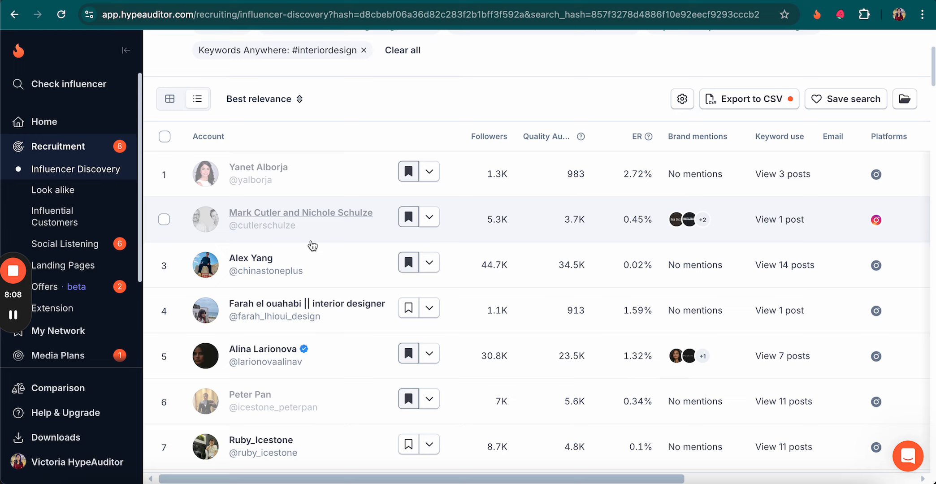
- Open the first influencer's profile, view the recent posts and highlight the location under the name
{"action": "left_click", "coordinate": [207, 181]}
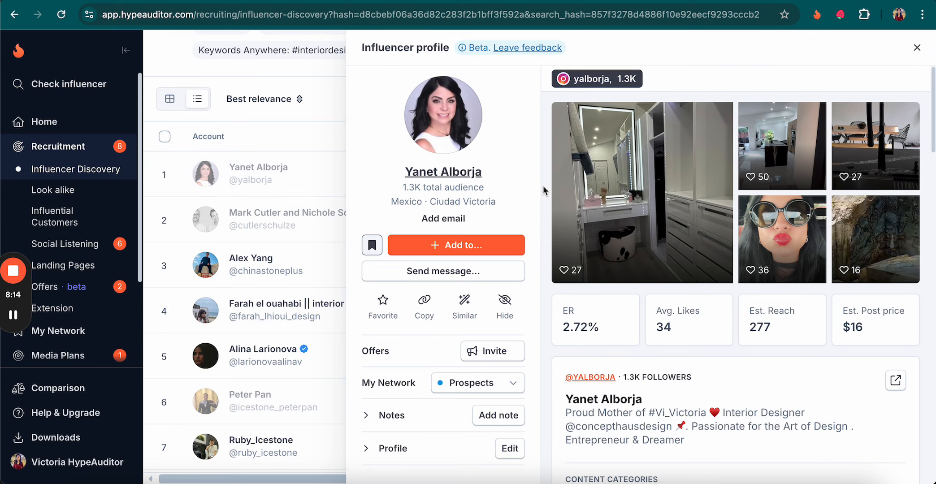
{"action": "scroll", "coordinate": [790, 288], "scroll_direction": "down", "scroll_amount": 1}
{"action": "scroll", "coordinate": [790, 288], "scroll_direction": "up", "scroll_amount": 1}
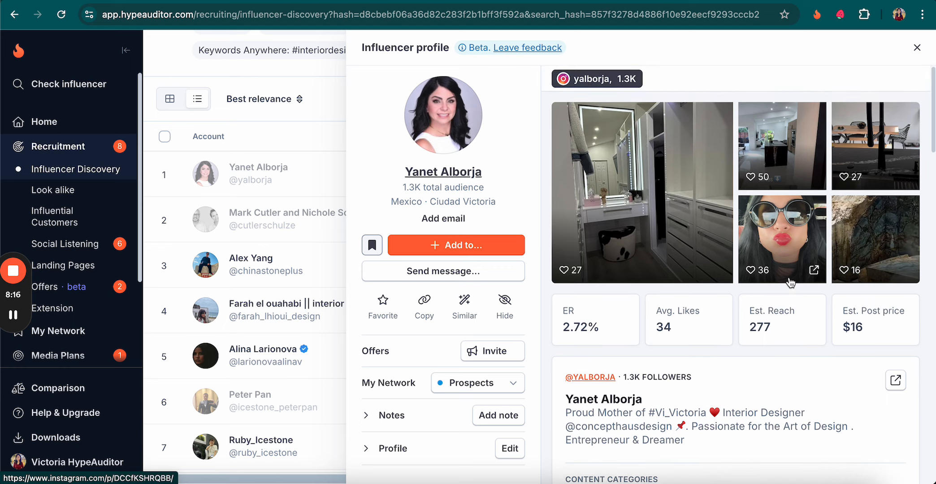
{"action": "double_click", "coordinate": [466, 202]}
{"action": "triple_click", "coordinate": [466, 202]}
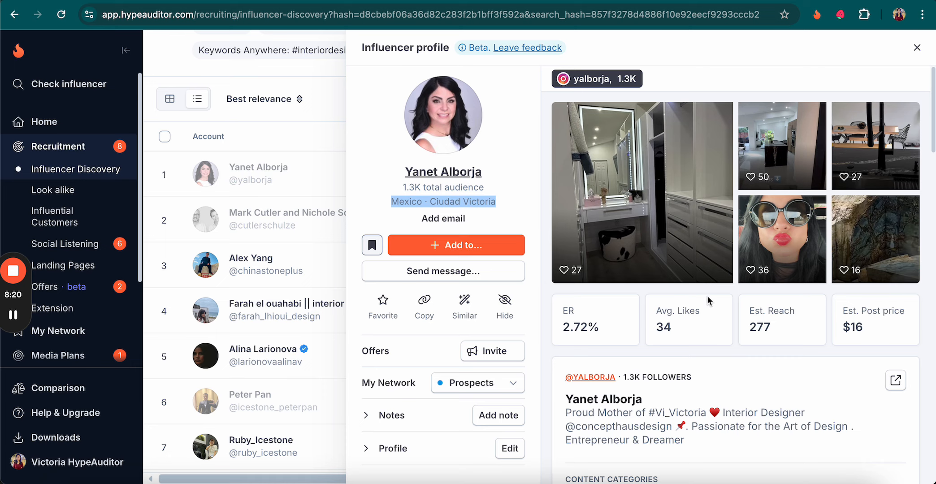
- Review the profile's key metrics, visit the influencer's Instagram page and return to HypeAuditor
{"action": "scroll", "coordinate": [706, 295], "scroll_direction": "down", "scroll_amount": 2}
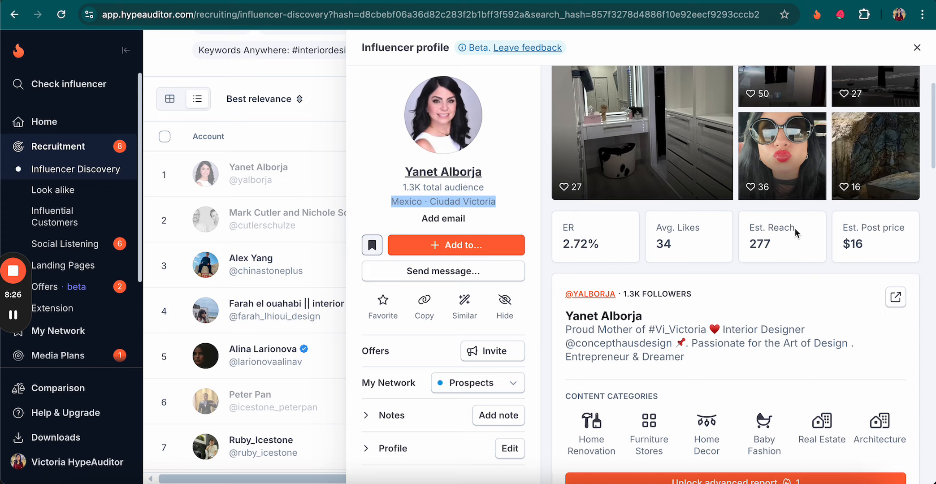
{"action": "scroll", "coordinate": [754, 283], "scroll_direction": "down", "scroll_amount": 1}
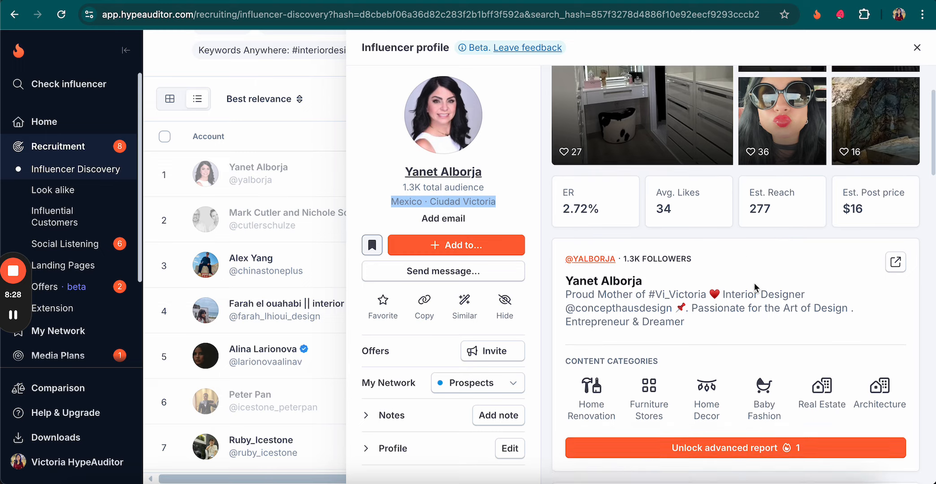
{"action": "scroll", "coordinate": [754, 283], "scroll_direction": "down", "scroll_amount": 1}
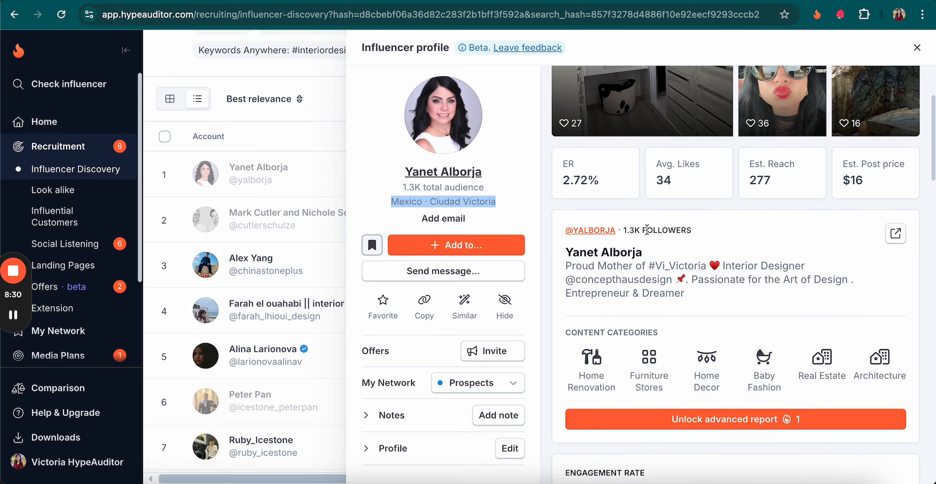
{"action": "left_click", "coordinate": [896, 233]}
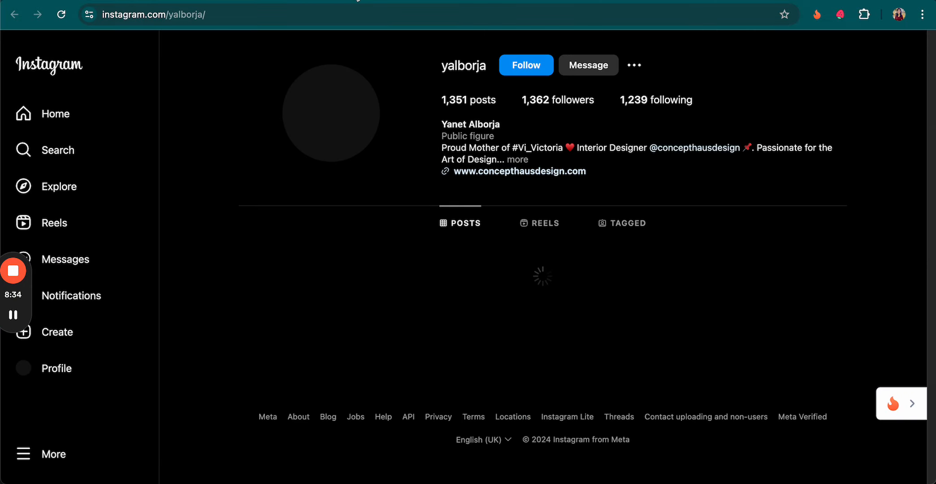
{"action": "left_click", "coordinate": [358, 0]}
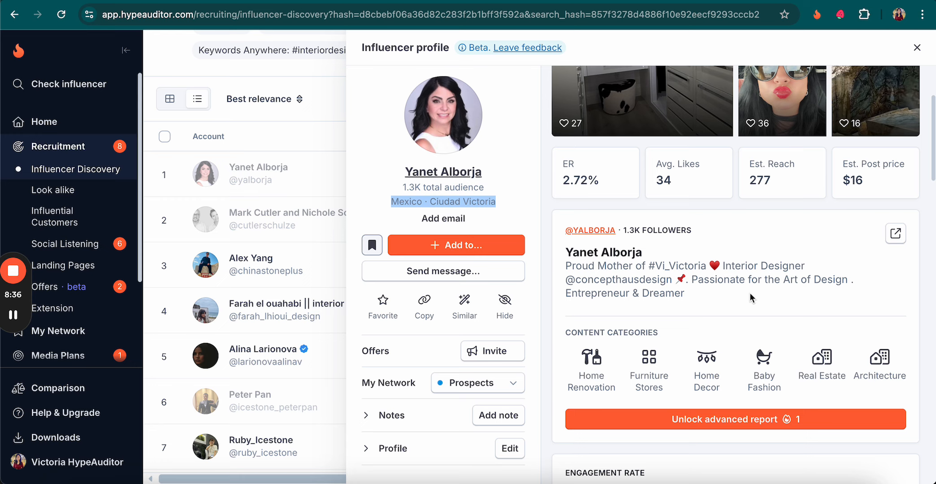
- Highlight the influencer's bio text and review the content categories and engagement rate in the profile
{"action": "scroll", "coordinate": [836, 284], "scroll_direction": "down", "scroll_amount": 1}
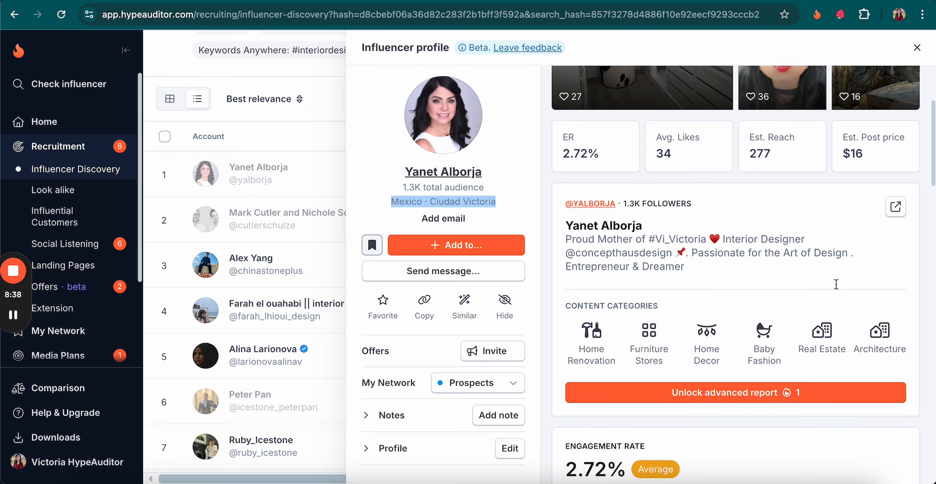
{"action": "left_click", "coordinate": [599, 228]}
{"action": "triple_click", "coordinate": [599, 229]}
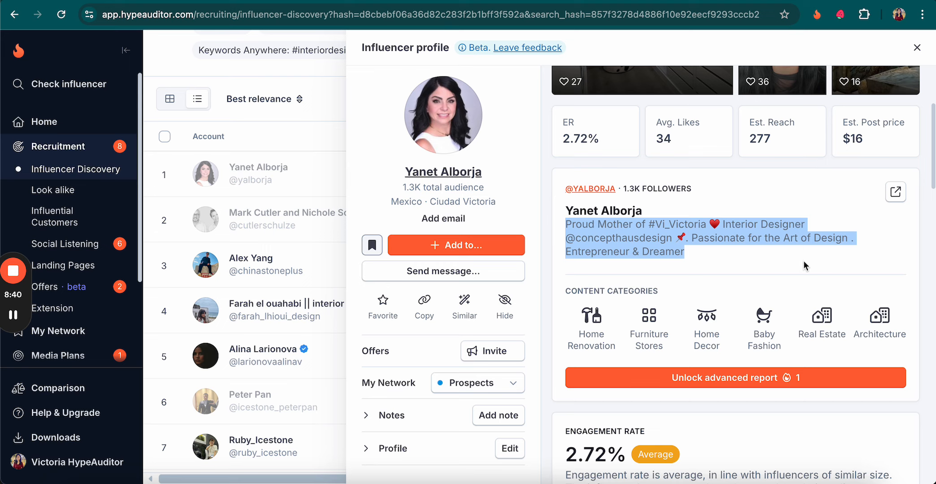
{"action": "scroll", "coordinate": [804, 266], "scroll_direction": "down", "scroll_amount": 2}
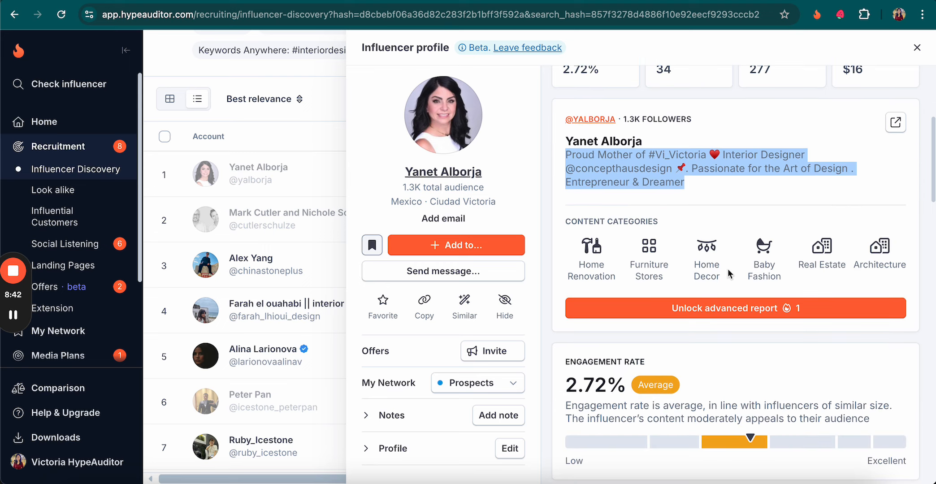
{"action": "scroll", "coordinate": [729, 274], "scroll_direction": "down", "scroll_amount": 1}
{"action": "scroll", "coordinate": [729, 273], "scroll_direction": "down", "scroll_amount": 3}
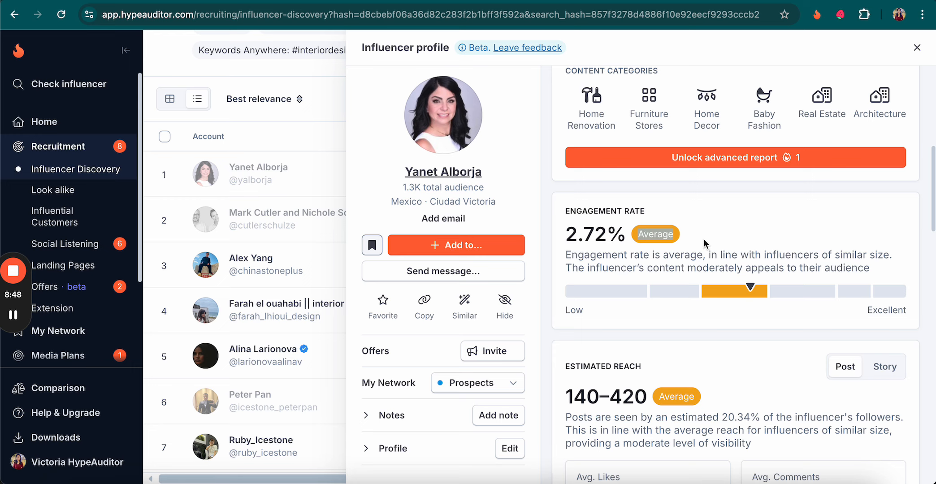
- Switch the profile's estimated reach from Post to Story and examine the account growth rate chart
{"action": "scroll", "coordinate": [704, 244], "scroll_direction": "down", "scroll_amount": 5}
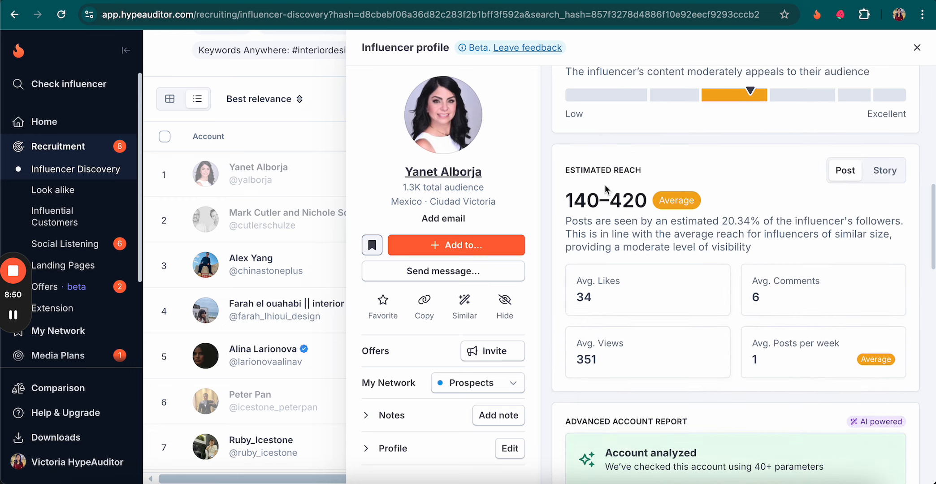
{"action": "left_click", "coordinate": [870, 174]}
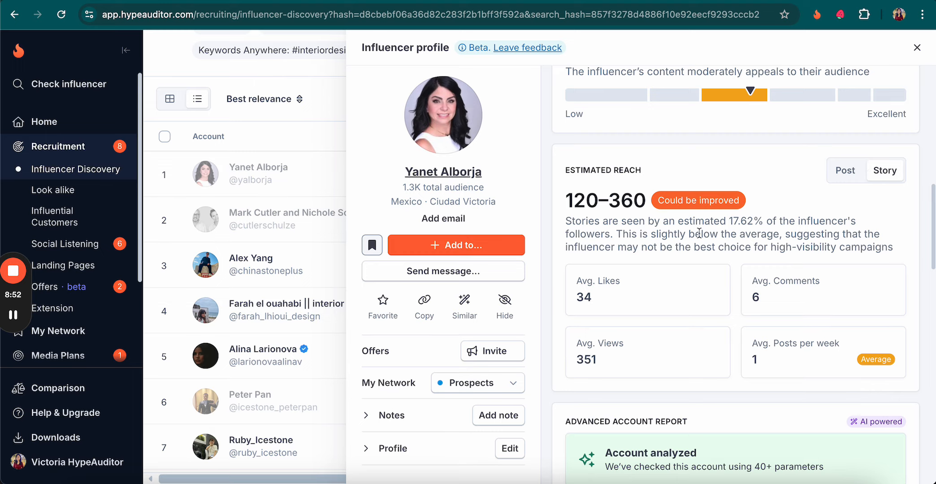
{"action": "scroll", "coordinate": [700, 237], "scroll_direction": "down", "scroll_amount": 9}
{"action": "scroll", "coordinate": [702, 237], "scroll_direction": "down", "scroll_amount": 4}
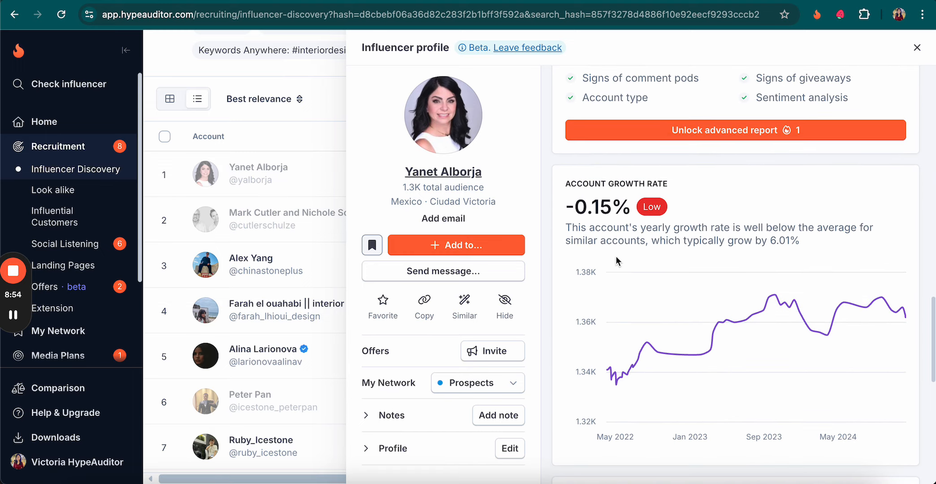
- Review the account growth chart, price evaluation and brand mentions in the profile, then return to its content categories and engagement rate
{"action": "scroll", "coordinate": [626, 306], "scroll_direction": "down", "scroll_amount": 2}
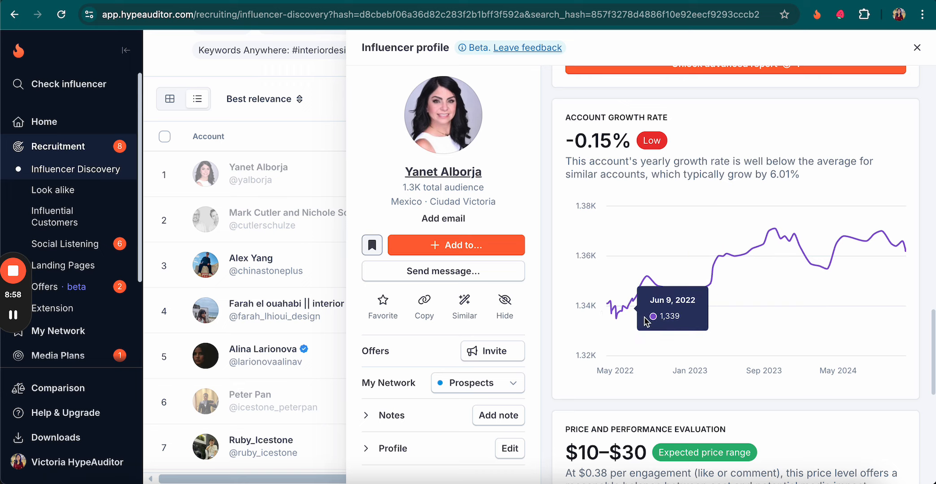
{"action": "scroll", "coordinate": [635, 269], "scroll_direction": "down", "scroll_amount": 6}
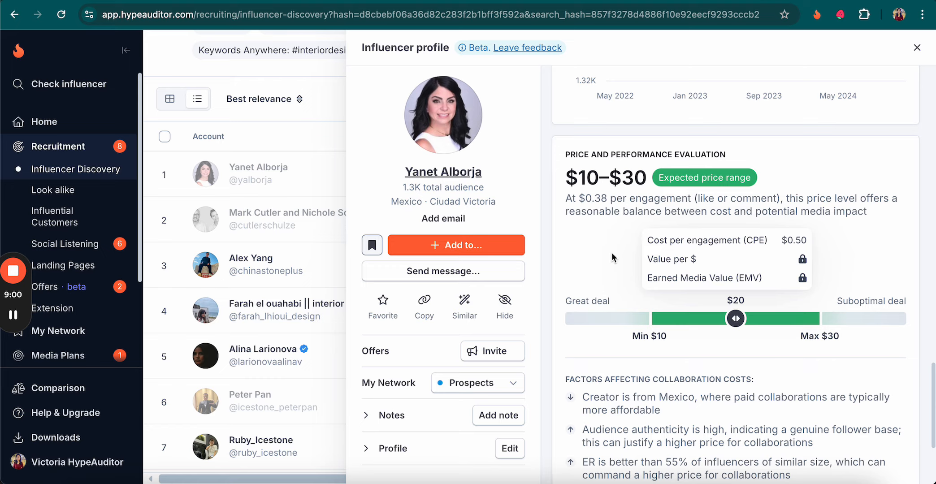
{"action": "scroll", "coordinate": [612, 253], "scroll_direction": "down", "scroll_amount": 8}
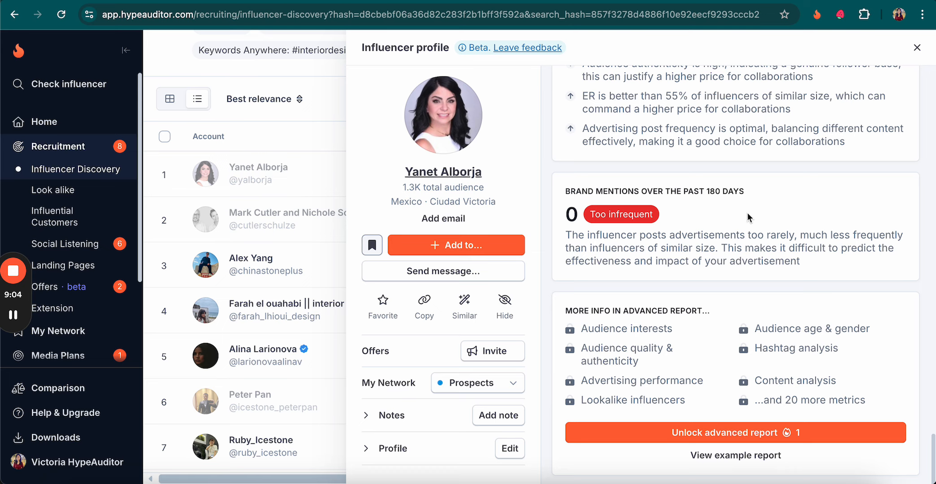
{"action": "scroll", "coordinate": [747, 218], "scroll_direction": "up", "scroll_amount": 15}
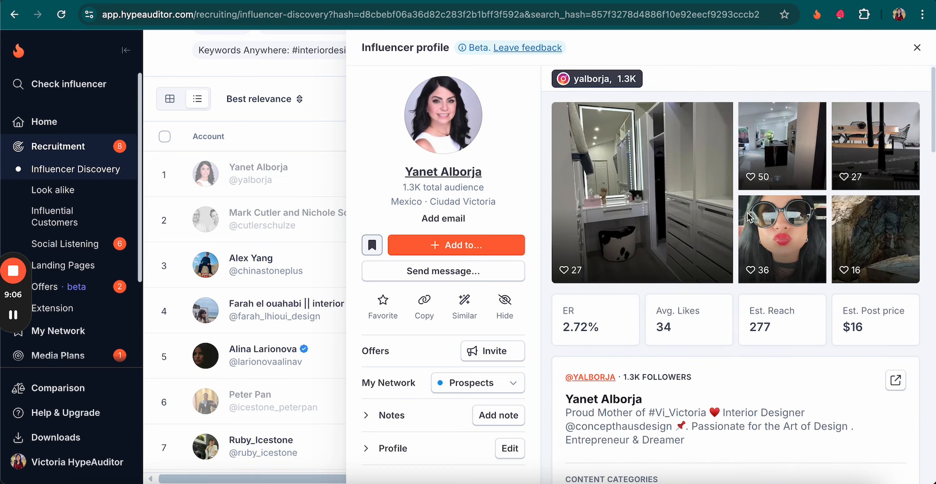
{"action": "scroll", "coordinate": [669, 326], "scroll_direction": "down", "scroll_amount": 7}
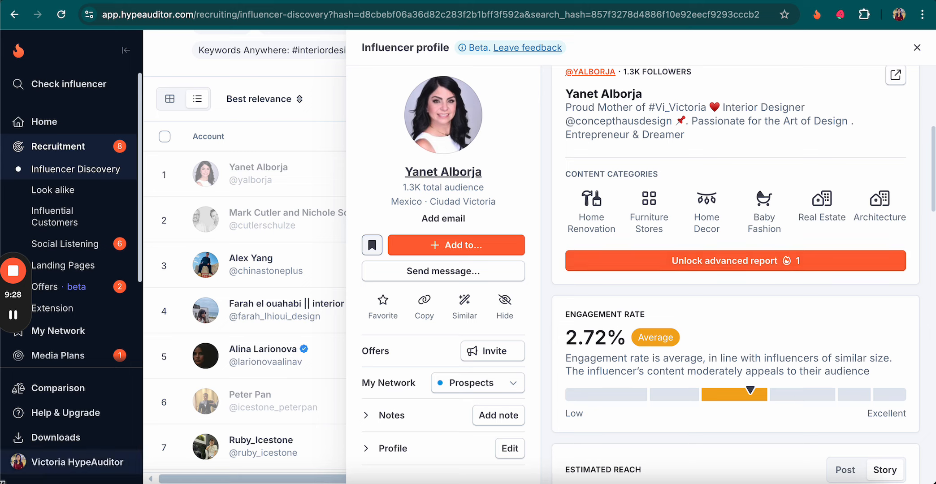
- Check the report credits in the account details, highlight the count and close the account details
{"action": "left_click", "coordinate": [53, 467]}
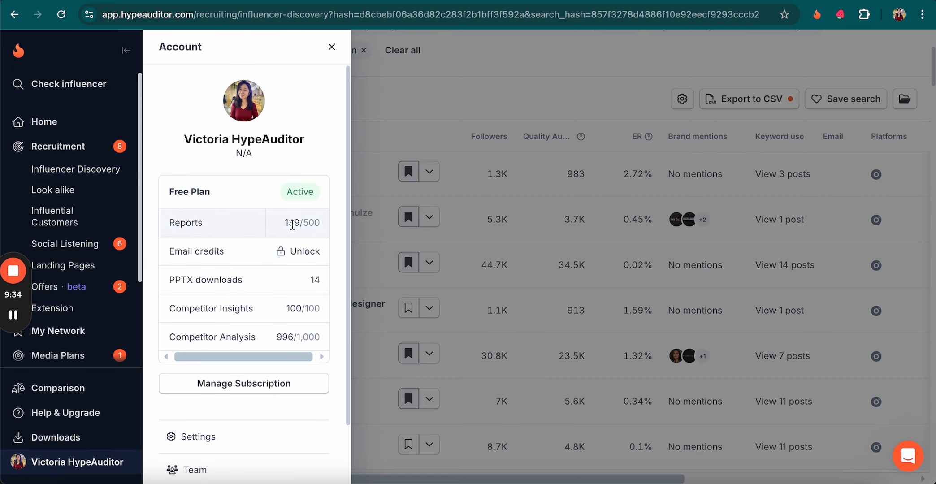
{"action": "double_click", "coordinate": [293, 225]}
{"action": "left_click", "coordinate": [430, 100]}
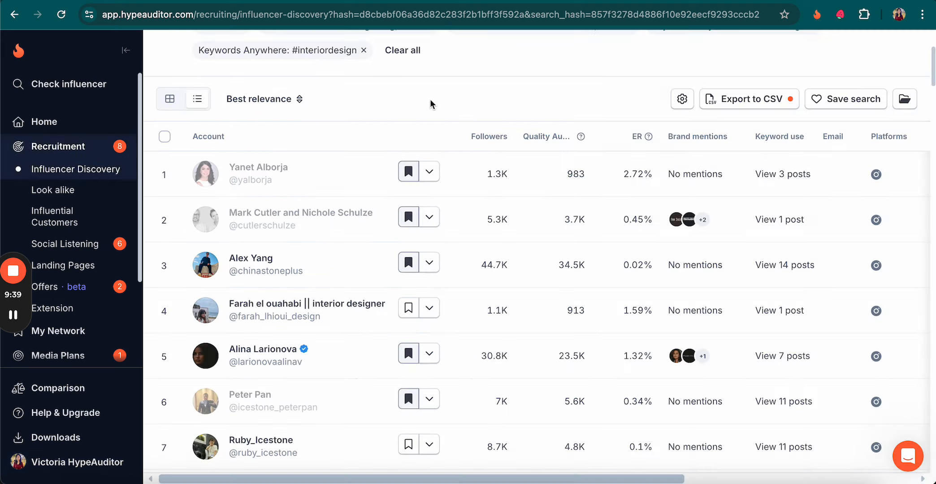
- Reopen the first influencer's profile from the results and unlock the advanced report
{"action": "left_click", "coordinate": [240, 191]}
{"action": "scroll", "coordinate": [772, 310], "scroll_direction": "down", "scroll_amount": 5}
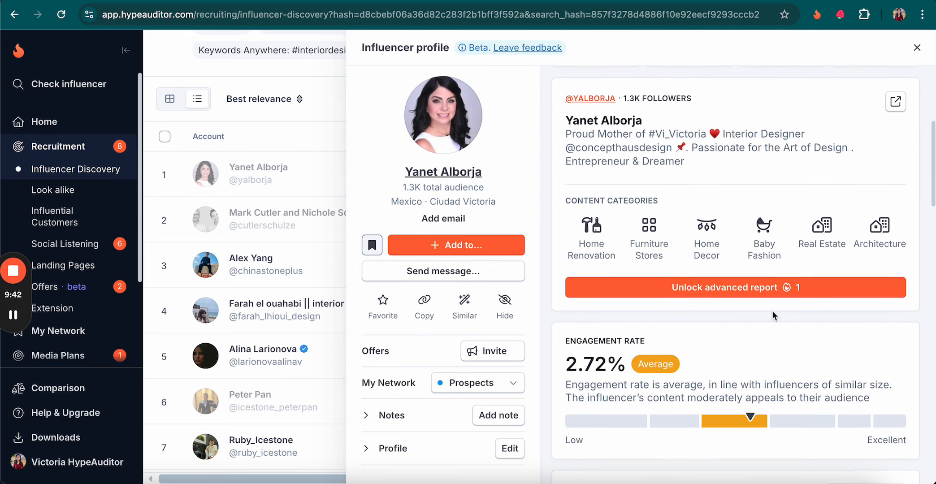
{"action": "left_click", "coordinate": [733, 288]}
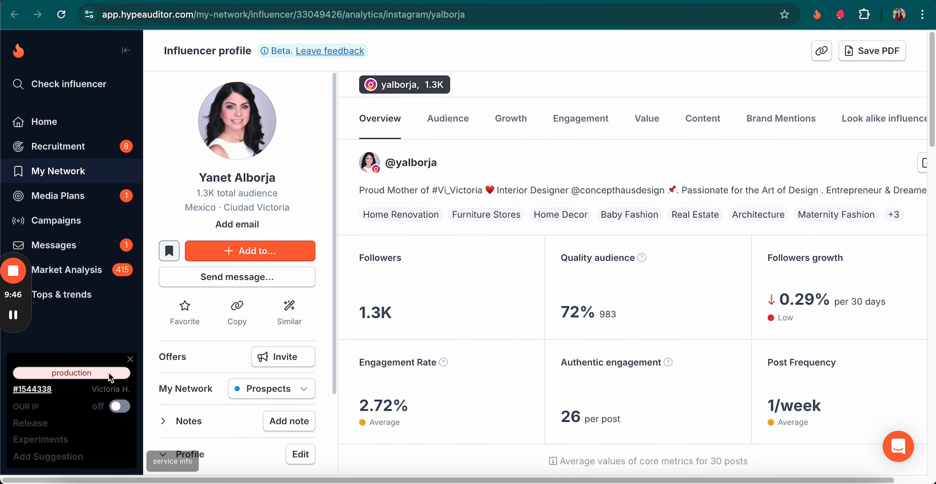
- Dismiss the service information box and check the account's report credits again from the advanced report page
{"action": "left_click", "coordinate": [130, 359]}
{"action": "left_click", "coordinate": [57, 463]}
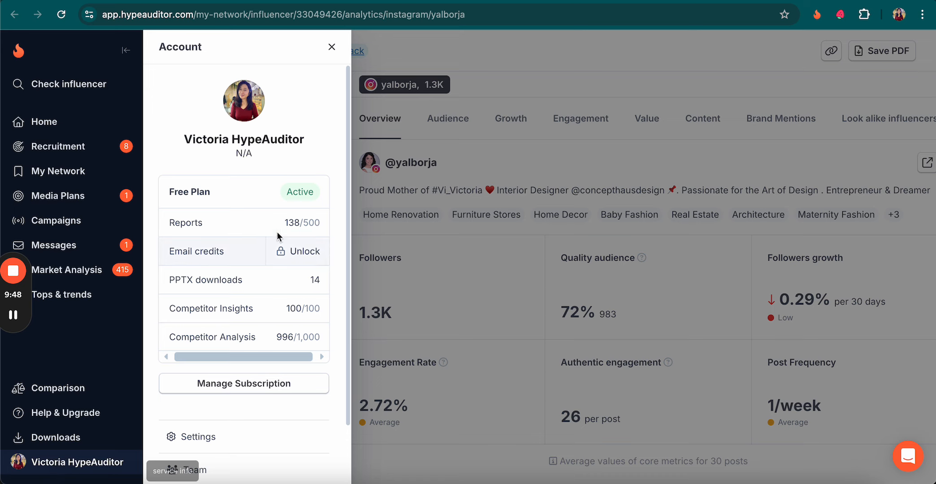
{"action": "left_click", "coordinate": [510, 154]}
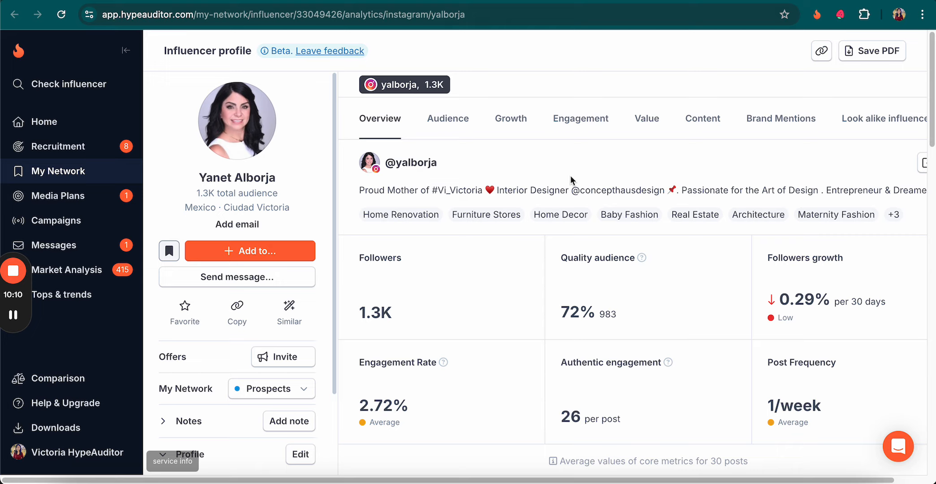
- Examine the core metrics and the AQS section in the advanced report's overview
{"action": "scroll", "coordinate": [570, 179], "scroll_direction": "down", "scroll_amount": 3}
{"action": "scroll", "coordinate": [570, 179], "scroll_direction": "up", "scroll_amount": 3}
{"action": "scroll", "coordinate": [570, 175], "scroll_direction": "down", "scroll_amount": 1}
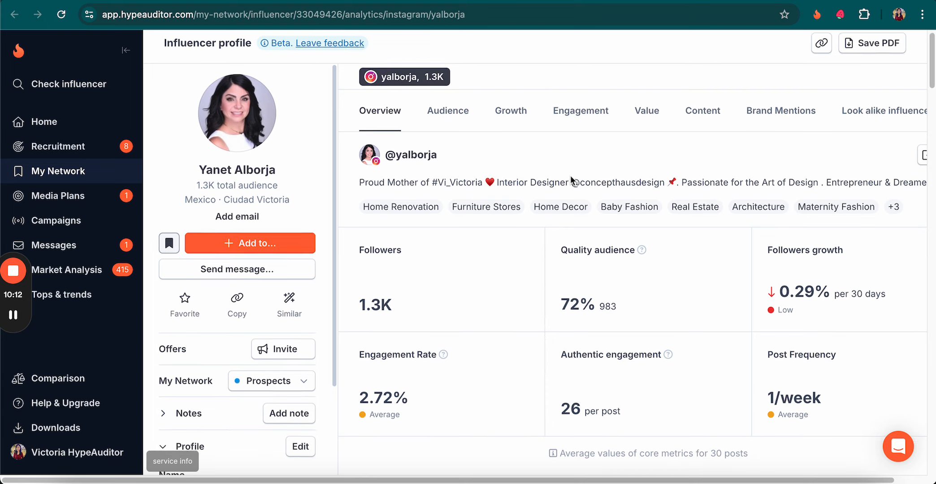
{"action": "scroll", "coordinate": [570, 175], "scroll_direction": "down", "scroll_amount": 3}
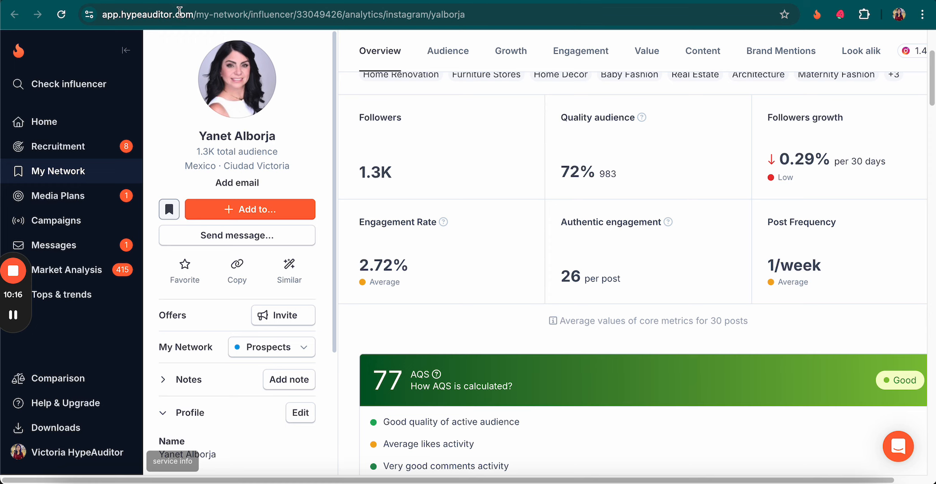
- Return to the discovery results, add the open influencer to a new My Network list named "US home decor" and close the profile
{"action": "left_click", "coordinate": [138, 0]}
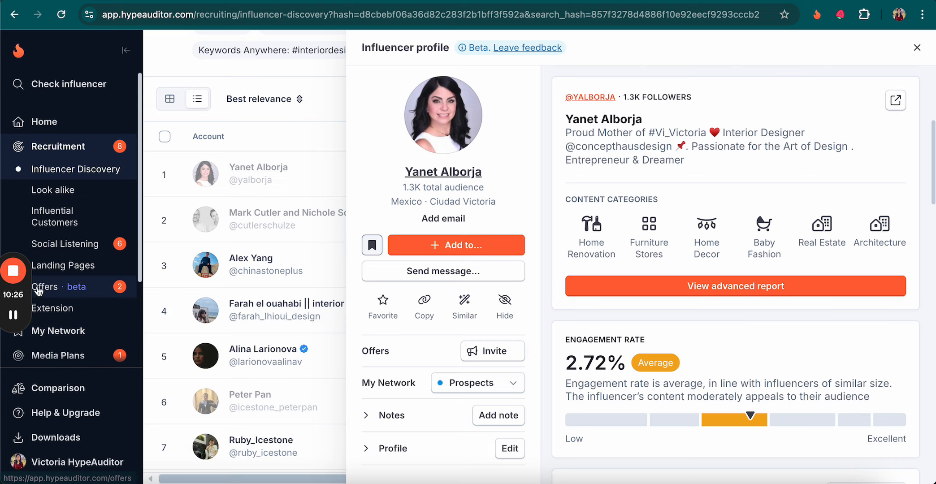
{"action": "left_click", "coordinate": [432, 249]}
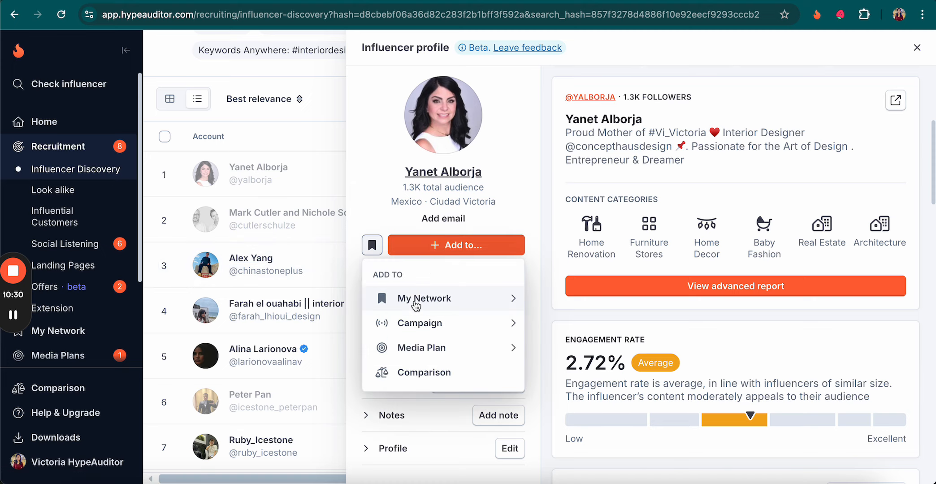
{"action": "left_click", "coordinate": [394, 299]}
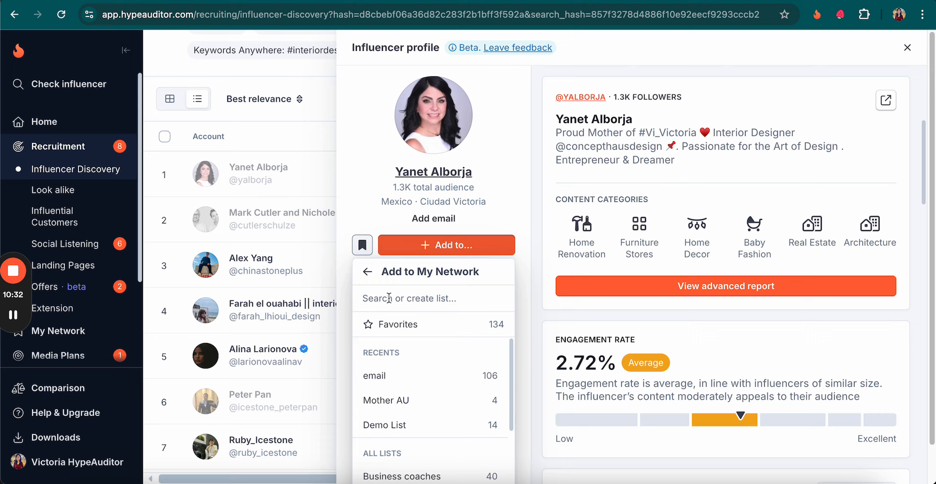
{"action": "type", "text": "US "}
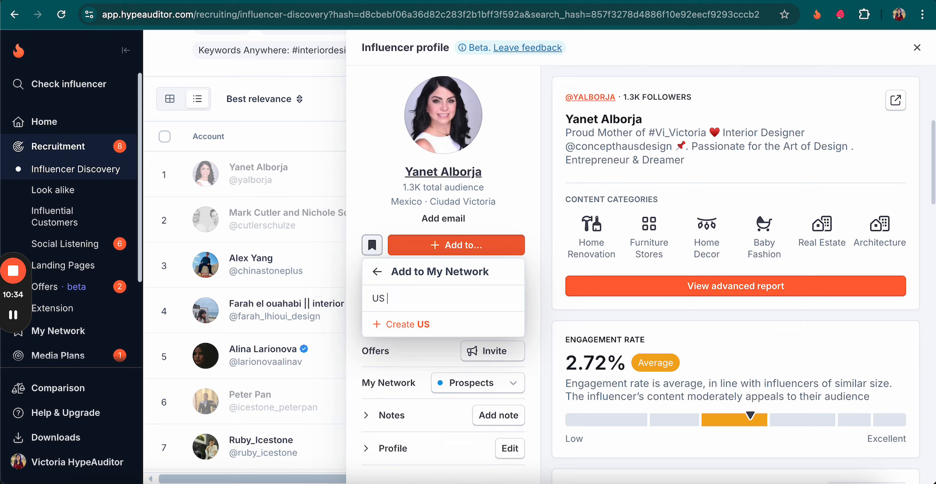
{"action": "type", "text": "home de"}
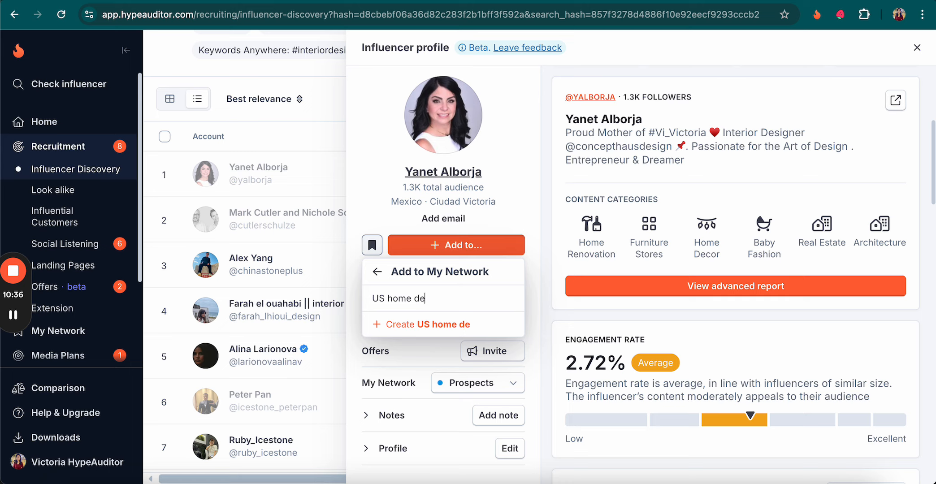
{"action": "type", "text": "cor"}
{"action": "left_click", "coordinate": [394, 325]}
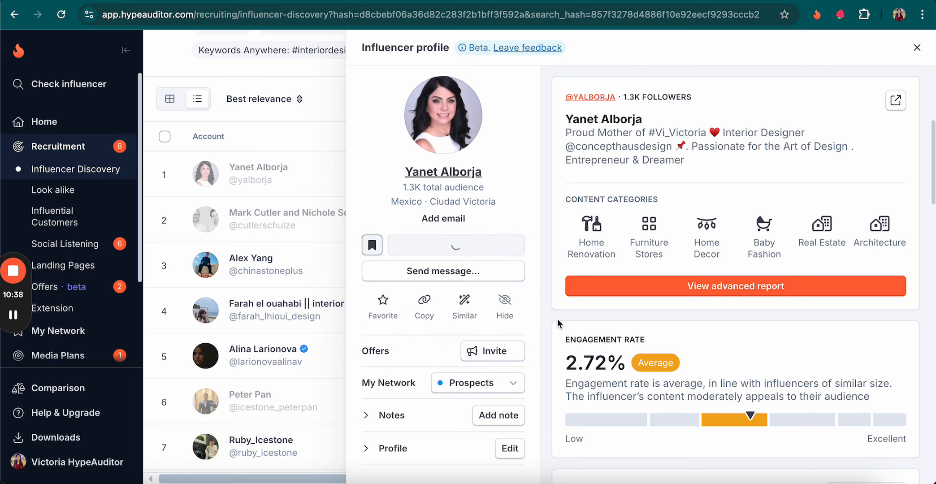
{"action": "left_click", "coordinate": [917, 47]}
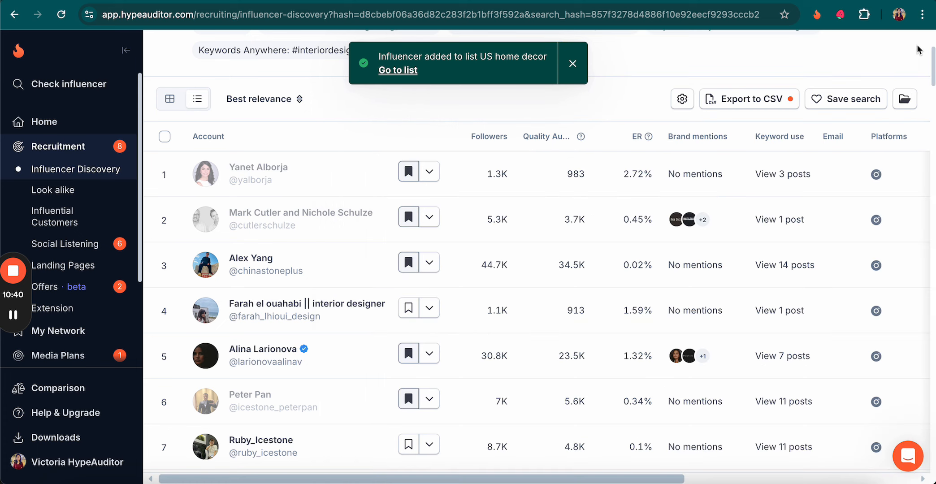
- Select the second, fourth, fifth and sixth influencers in the results and add them to the "US home decor" list
{"action": "left_click", "coordinate": [164, 220]}
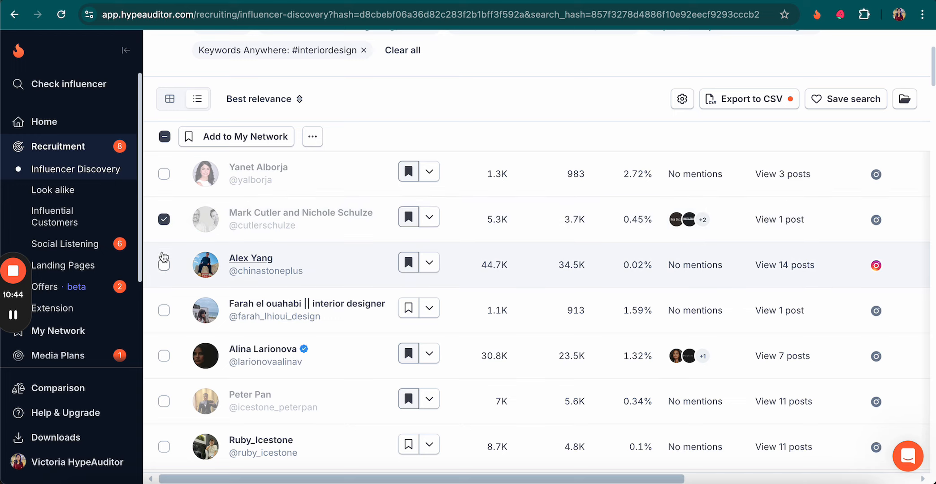
{"action": "left_click", "coordinate": [164, 357]}
{"action": "left_click", "coordinate": [164, 401]}
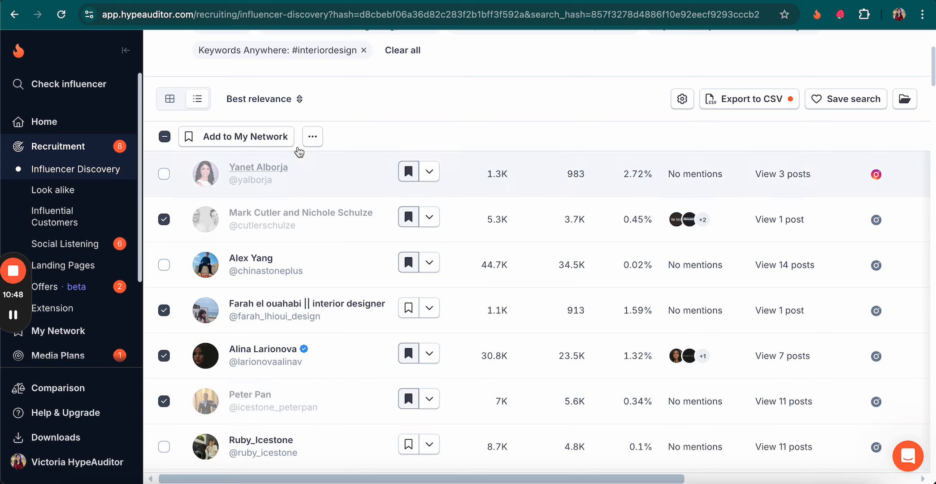
{"action": "left_click", "coordinate": [251, 143]}
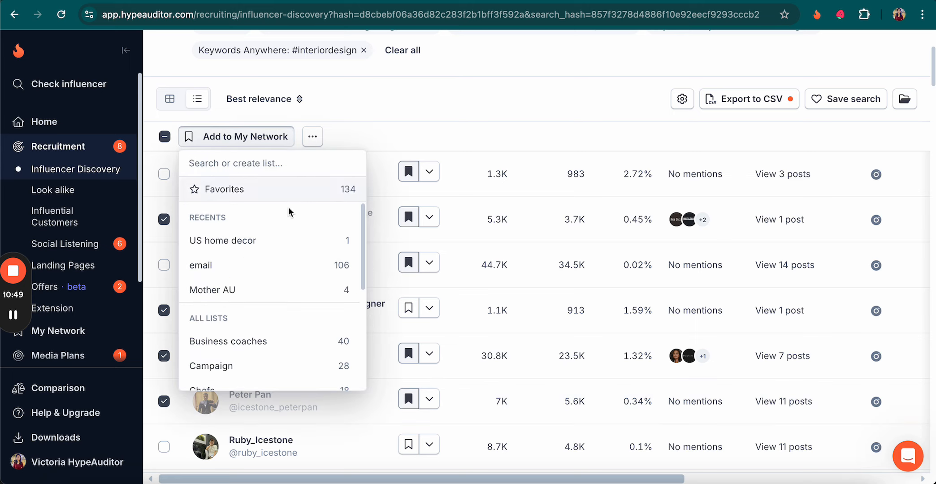
{"action": "left_click", "coordinate": [239, 241]}
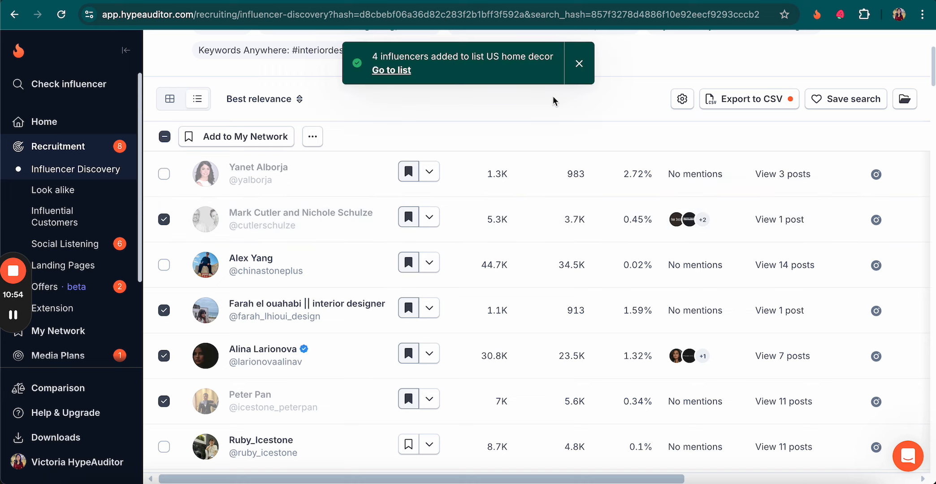
- Open My Network from the advanced report page
{"action": "left_click", "coordinate": [276, 0]}
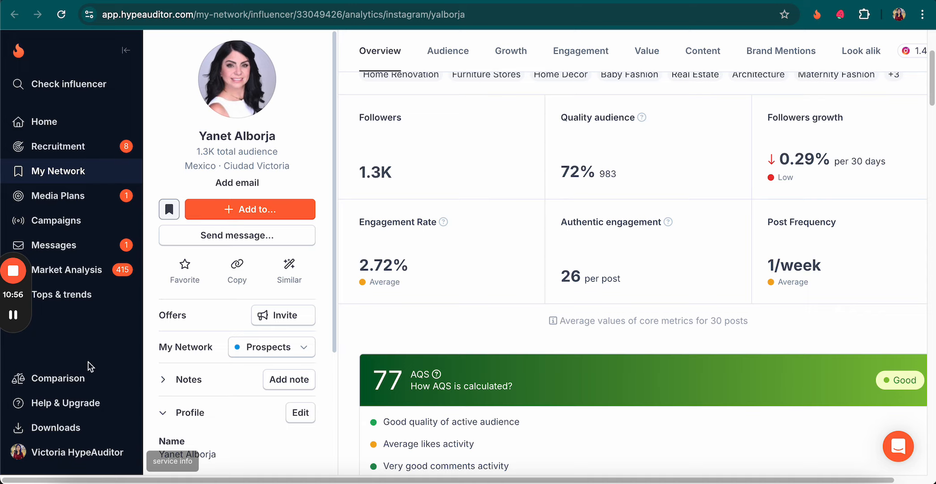
{"action": "left_click", "coordinate": [83, 174]}
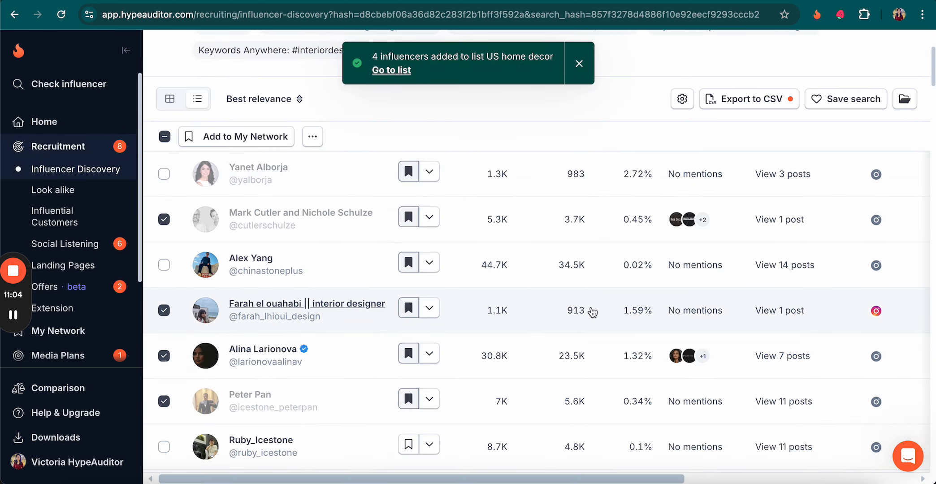
- Switch the influencer search in the discovery results from Instagram to YouTube
{"action": "scroll", "coordinate": [383, 221], "scroll_direction": "up", "scroll_amount": 4}
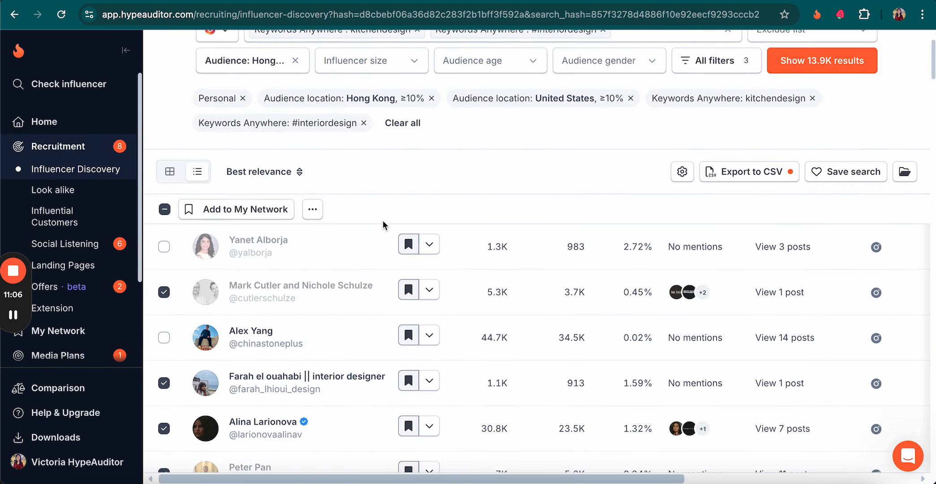
{"action": "left_click", "coordinate": [233, 125]}
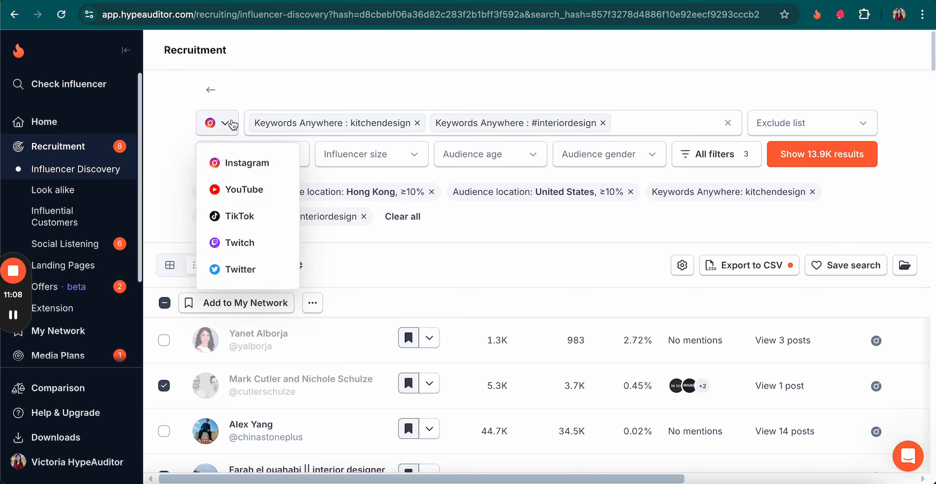
{"action": "left_click", "coordinate": [262, 188]}
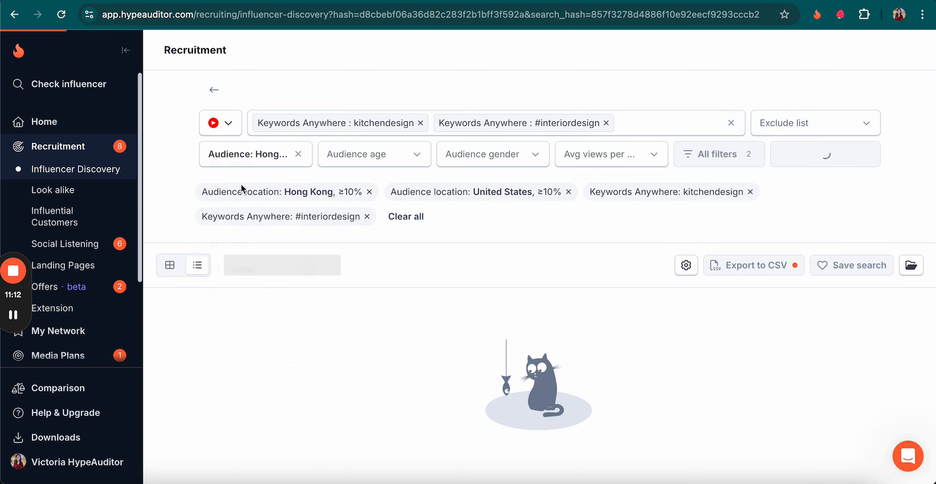
- Open all filters for the YouTube search, look through them and expand the Channel Quality Score options
{"action": "left_click", "coordinate": [712, 157]}
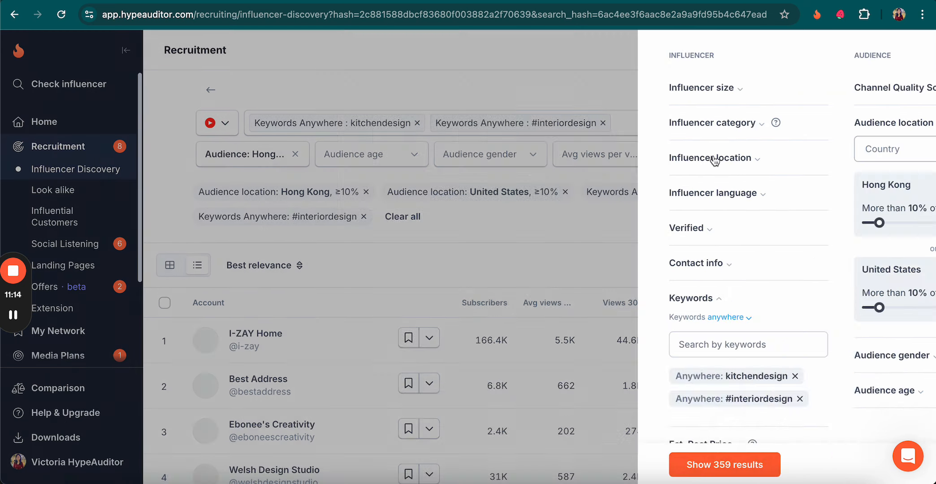
{"action": "scroll", "coordinate": [463, 125], "scroll_direction": "down", "scroll_amount": 3}
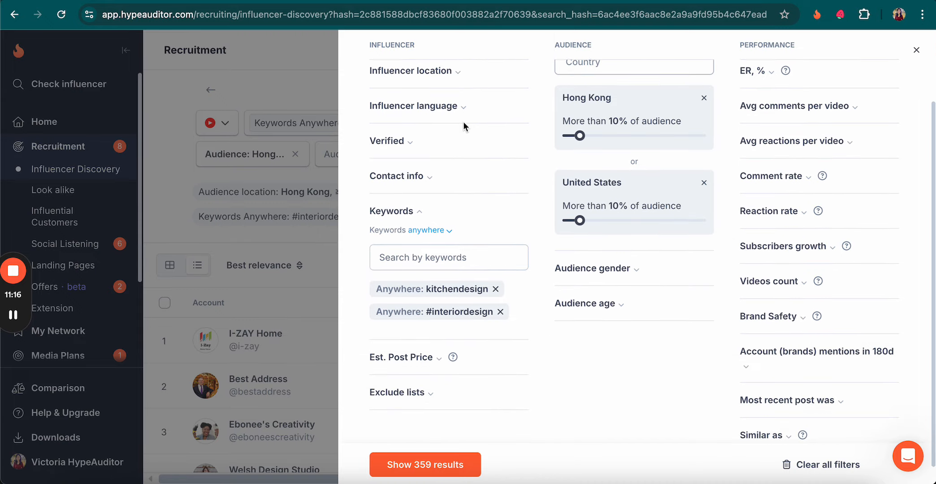
{"action": "scroll", "coordinate": [463, 125], "scroll_direction": "up", "scroll_amount": 3}
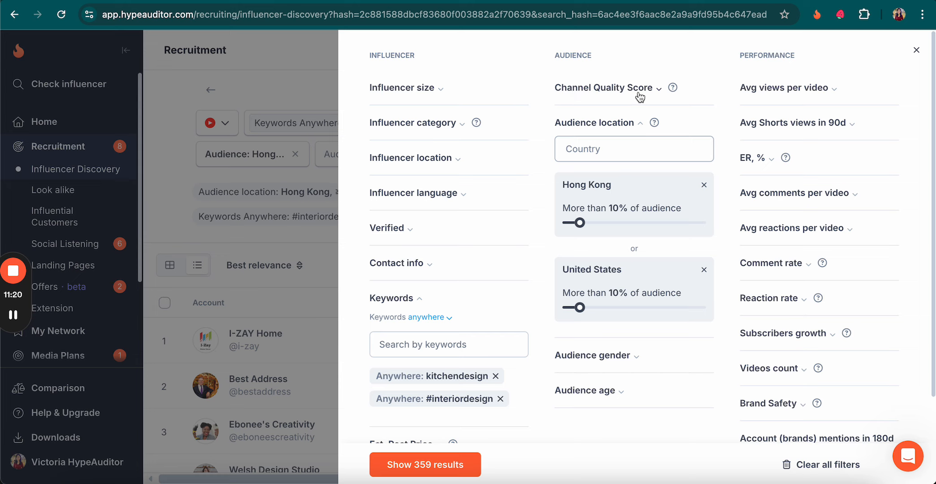
{"action": "left_click", "coordinate": [657, 92]}
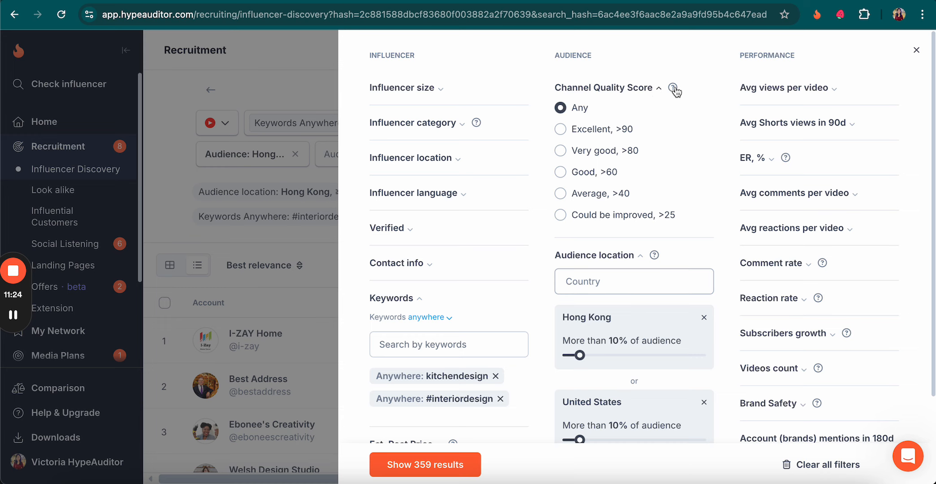
{"action": "mouse_move", "coordinate": [674, 90]}
- Review the YouTube performance filters, from average views and reactions per video to videos count and brand safety
{"action": "scroll", "coordinate": [841, 184], "scroll_direction": "down", "scroll_amount": 1}
{"action": "scroll", "coordinate": [842, 187], "scroll_direction": "up", "scroll_amount": 1}
{"action": "scroll", "coordinate": [835, 133], "scroll_direction": "down", "scroll_amount": 1}
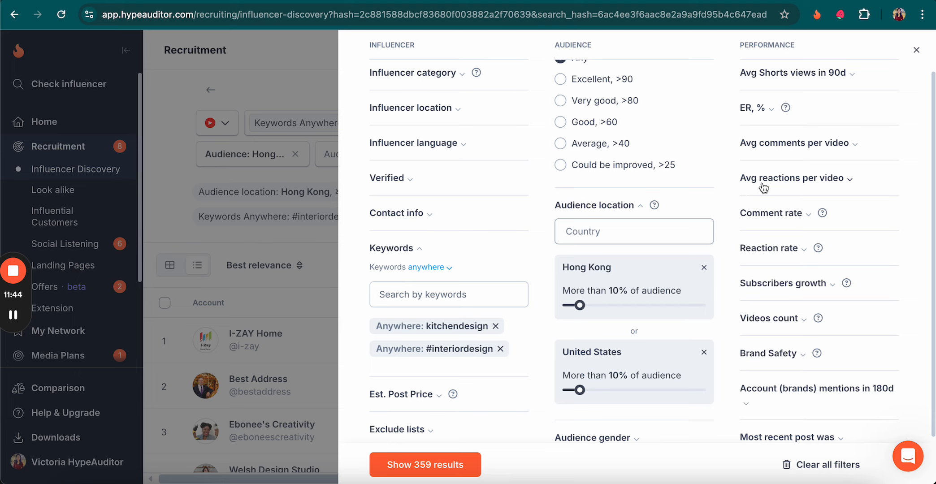
{"action": "scroll", "coordinate": [784, 215], "scroll_direction": "down", "scroll_amount": 1}
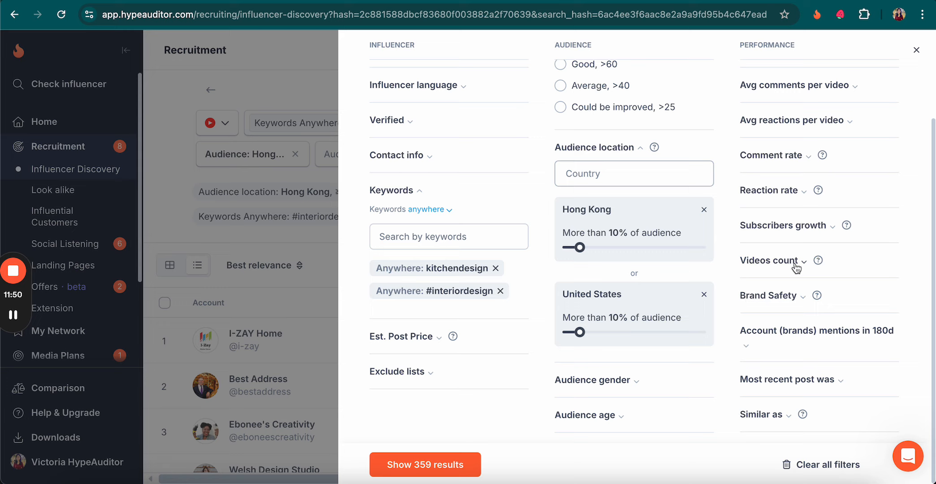
- Close the YouTube filters, switch the influencer search to TikTok and review all of its influencer, audience and performance filters
{"action": "left_click", "coordinate": [919, 51]}
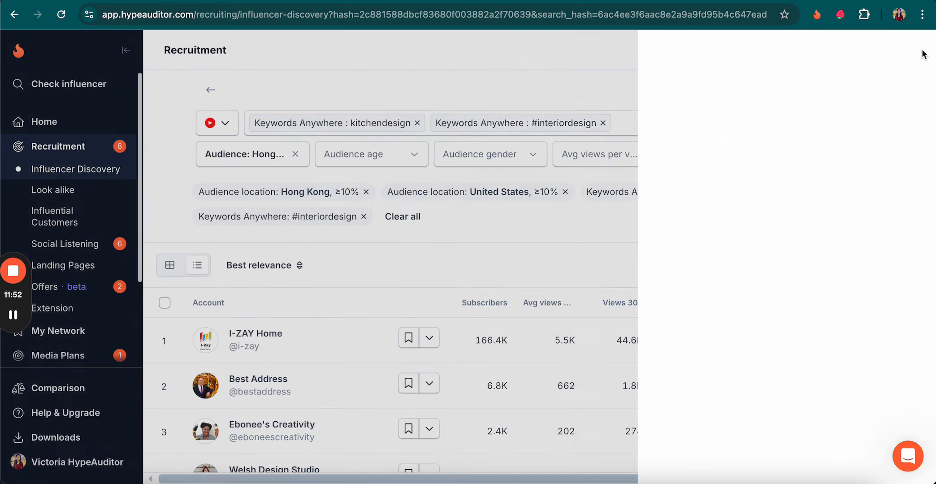
{"action": "left_click", "coordinate": [220, 124]}
{"action": "left_click", "coordinate": [227, 216]}
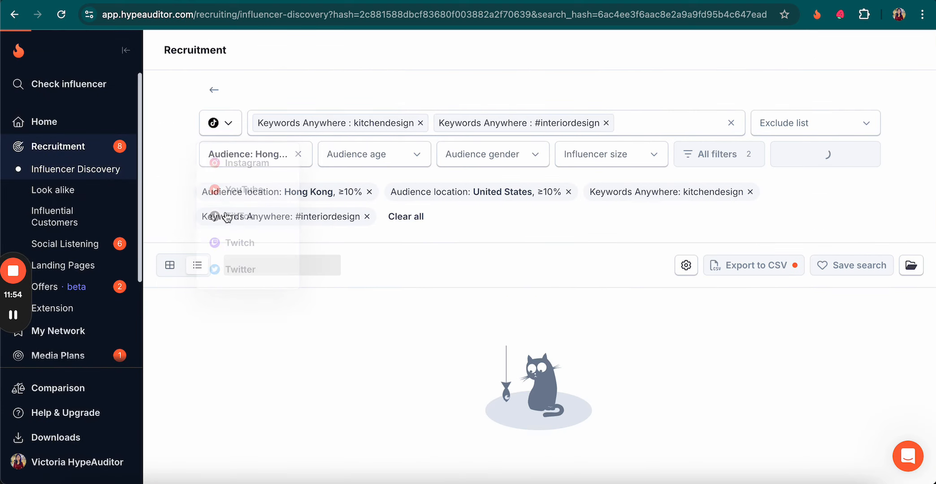
{"action": "left_click", "coordinate": [707, 153]}
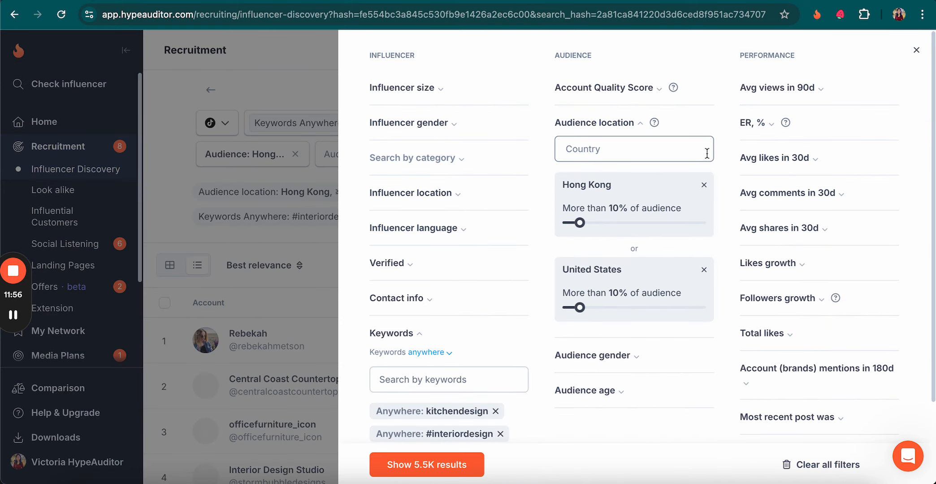
{"action": "scroll", "coordinate": [398, 112], "scroll_direction": "down", "scroll_amount": 2}
{"action": "scroll", "coordinate": [398, 112], "scroll_direction": "up", "scroll_amount": 2}
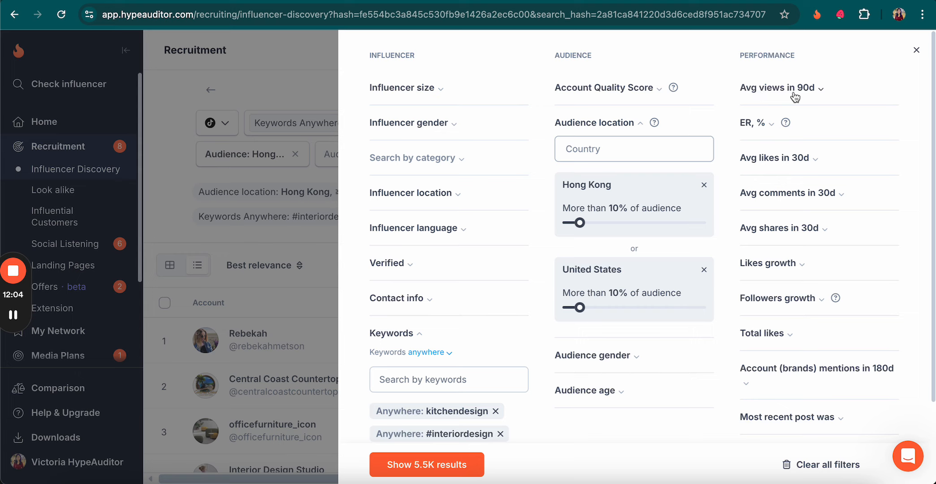
{"action": "scroll", "coordinate": [784, 183], "scroll_direction": "down", "scroll_amount": 1}
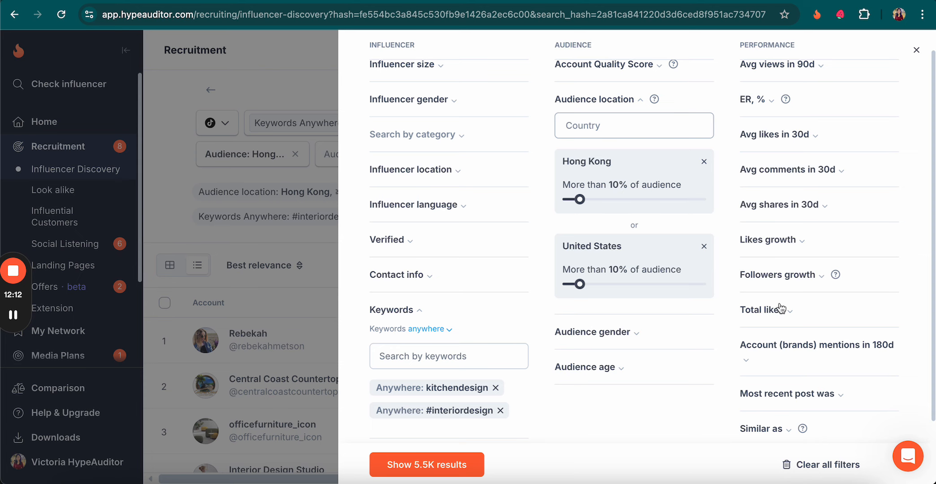
{"action": "scroll", "coordinate": [808, 325], "scroll_direction": "down", "scroll_amount": 3}
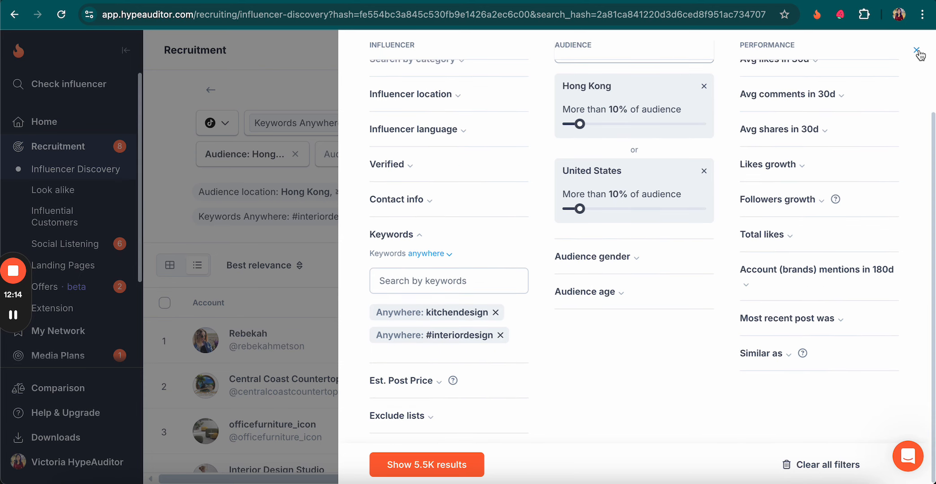
{"action": "left_click", "coordinate": [916, 49]}
- Switch the influencer search to Twitch and review its full set of filters, including average live viewers, active days and games played
{"action": "left_click", "coordinate": [217, 123]}
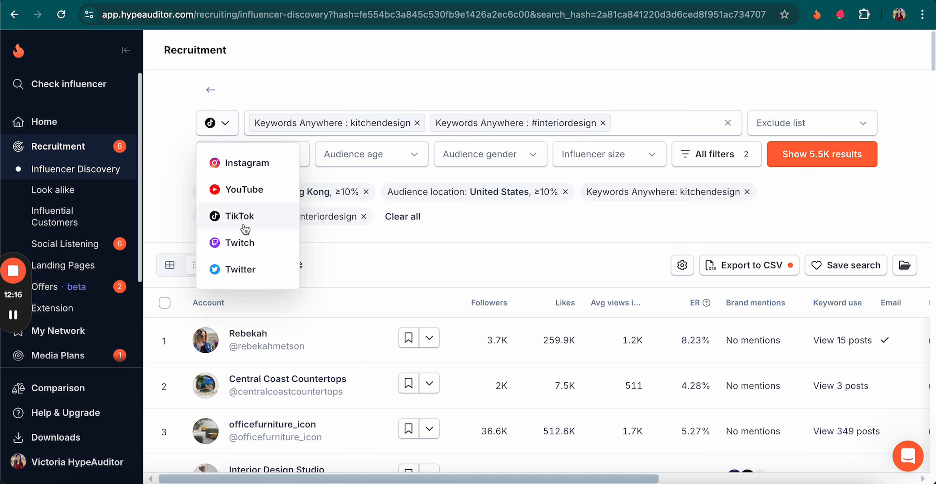
{"action": "left_click", "coordinate": [240, 242]}
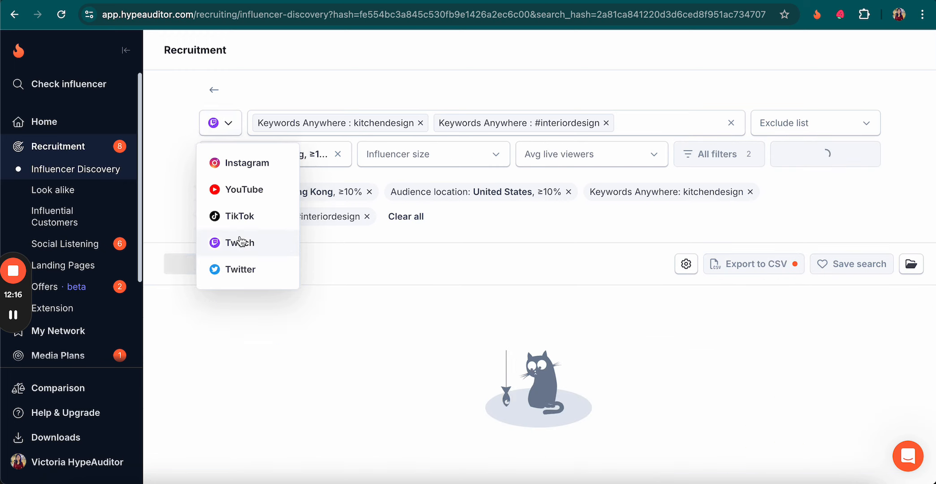
{"action": "left_click", "coordinate": [712, 154]}
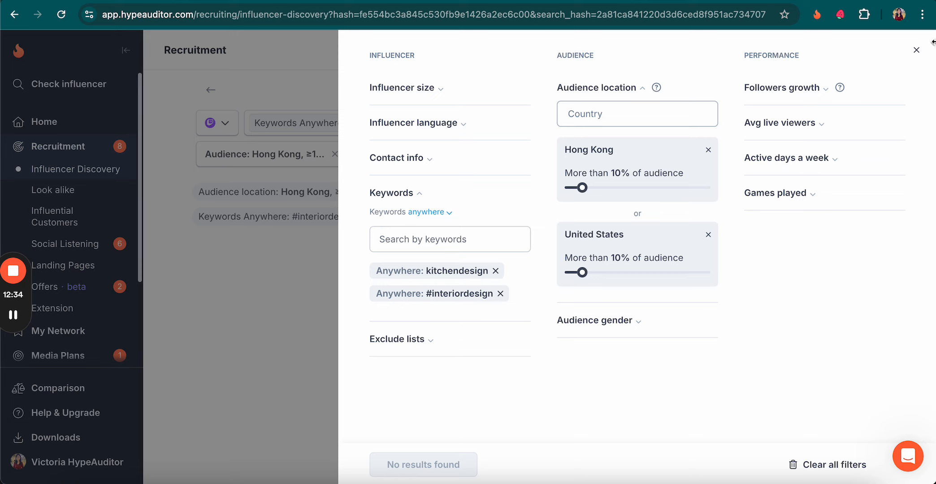
{"action": "left_click", "coordinate": [917, 49]}
- Switch the influencer search to Twitter and review its full set of filters, including average tweets, replies, likes and retweets
{"action": "left_click", "coordinate": [216, 123]}
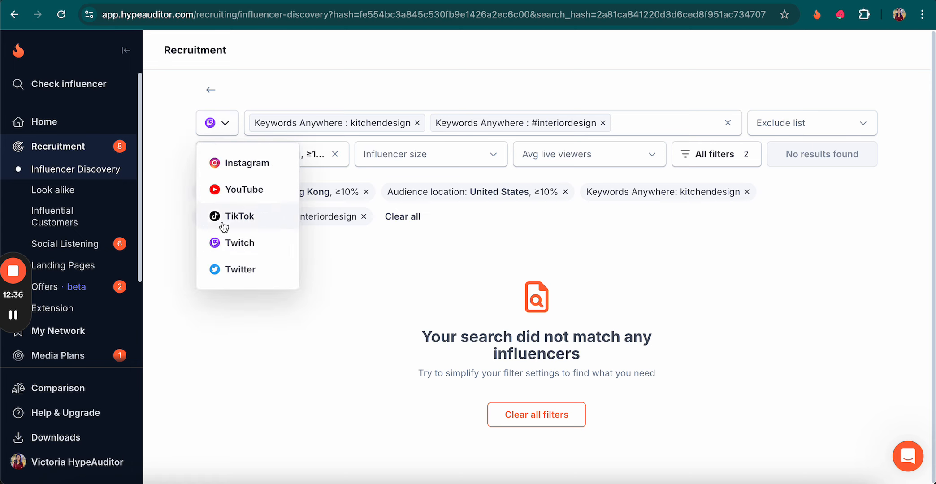
{"action": "left_click", "coordinate": [221, 268]}
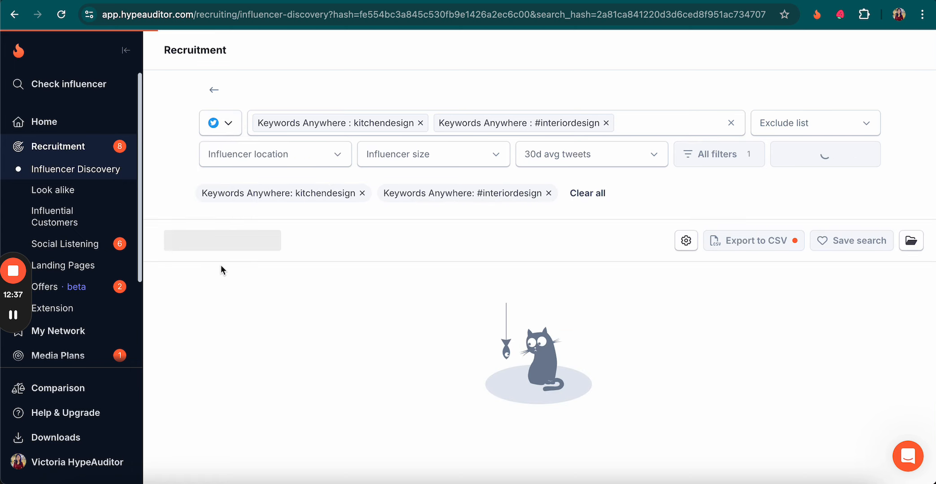
{"action": "left_click", "coordinate": [701, 158]}
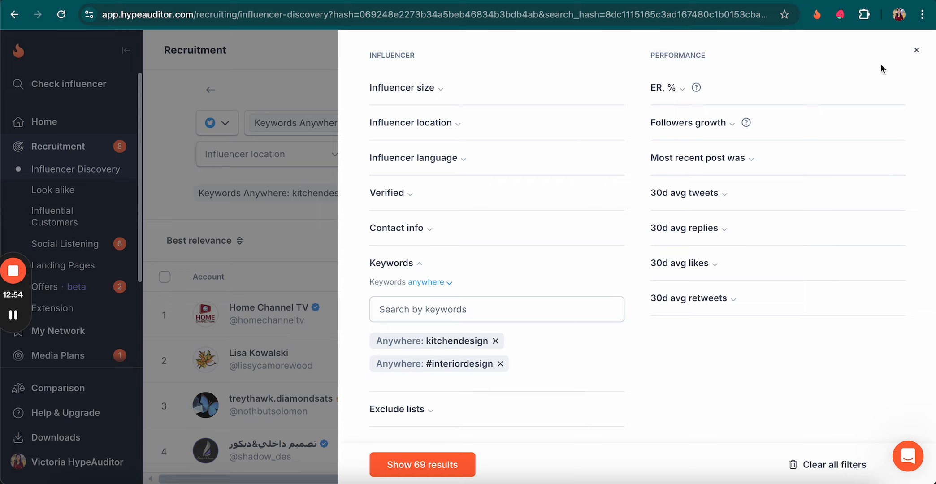
{"action": "left_click", "coordinate": [916, 51]}
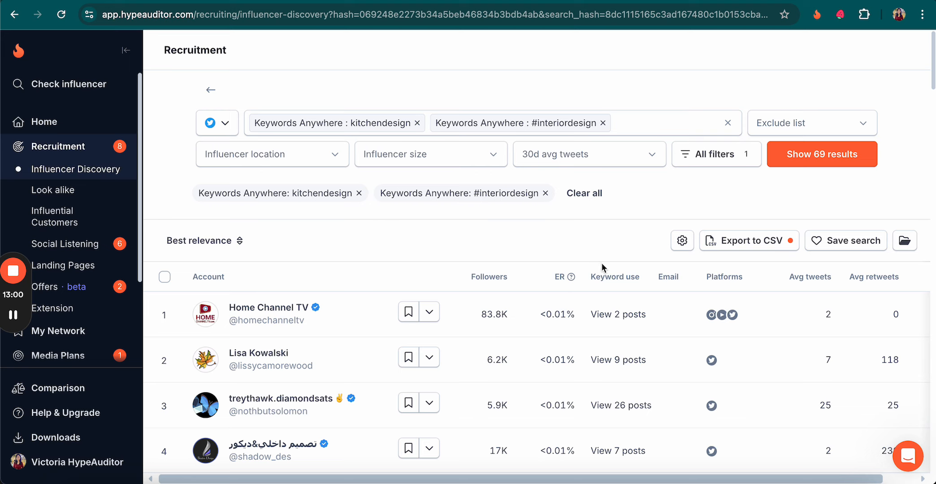
- View the support chat's help and messaging options, then close the chat
{"action": "left_click", "coordinate": [907, 457]}
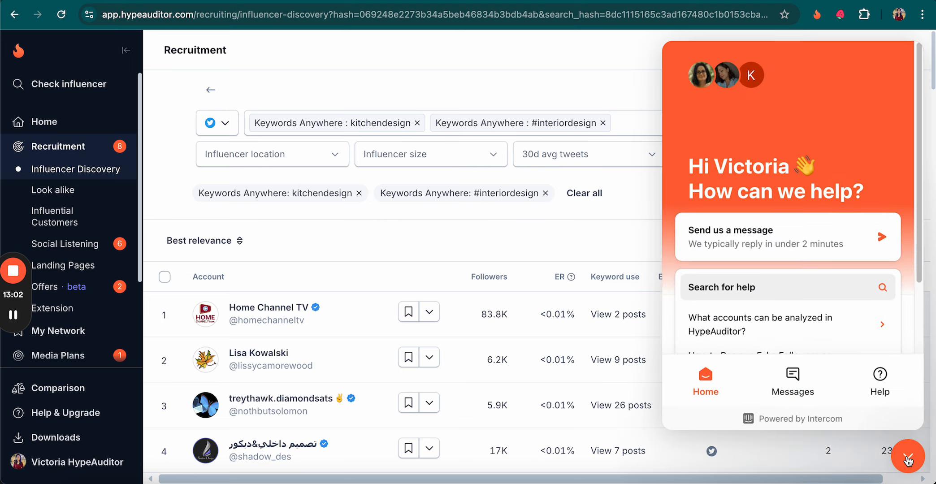
{"action": "left_click", "coordinate": [908, 457]}
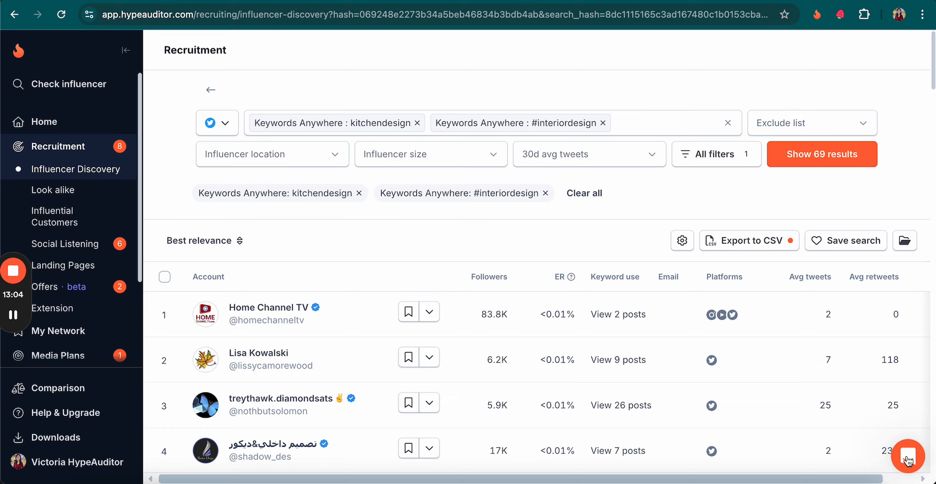